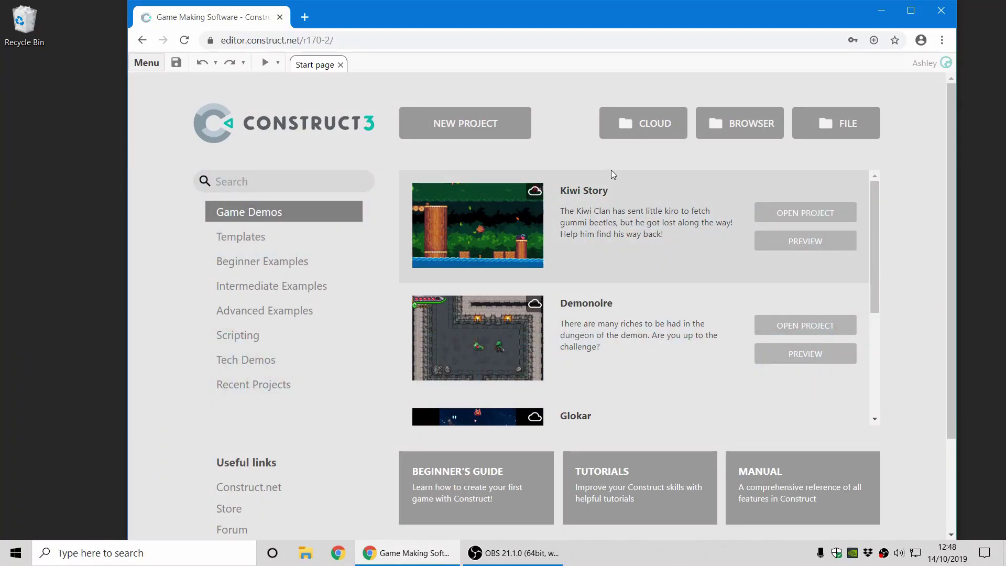
Search the start page examples for 'move to' to list the Move demos
left_click(301, 180)
type("move")
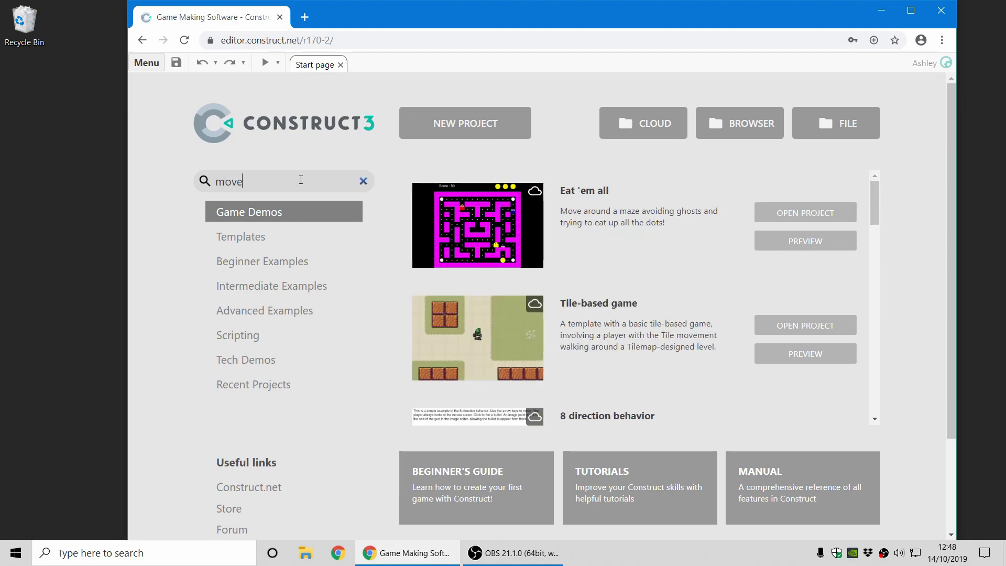
type(" to")
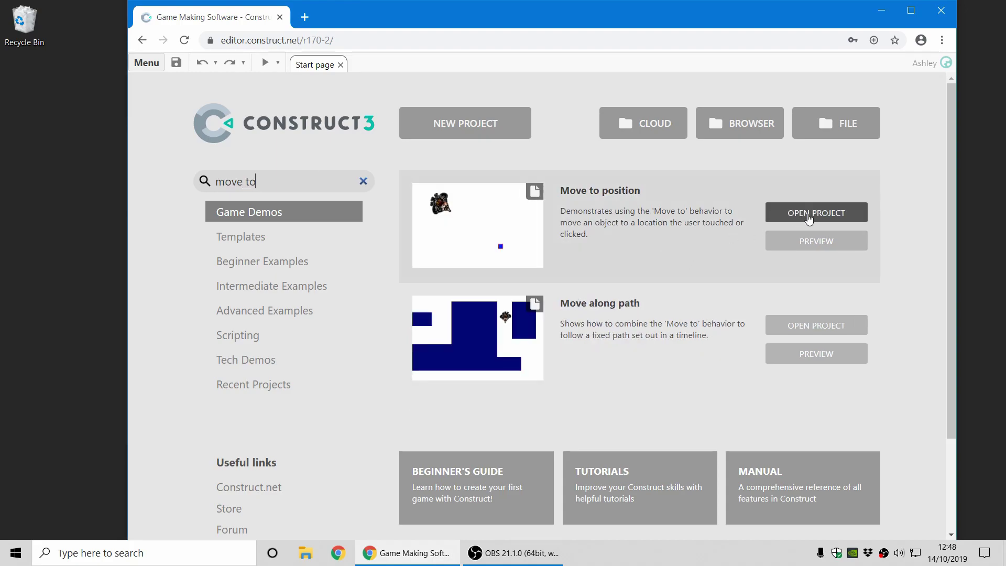
Open the Move to position example and preview it, sending the player to four clicked spots
left_click(808, 216)
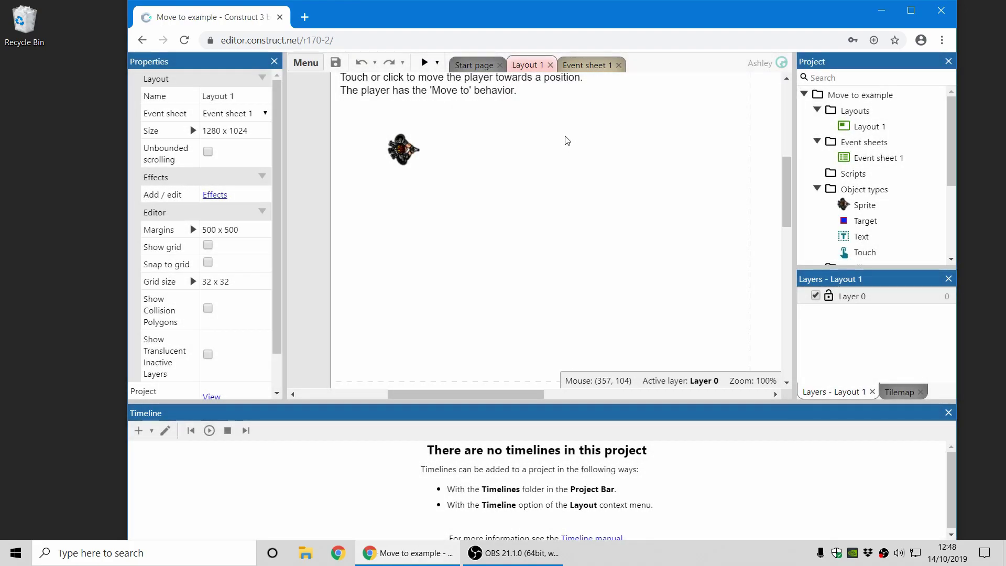
left_click(948, 412)
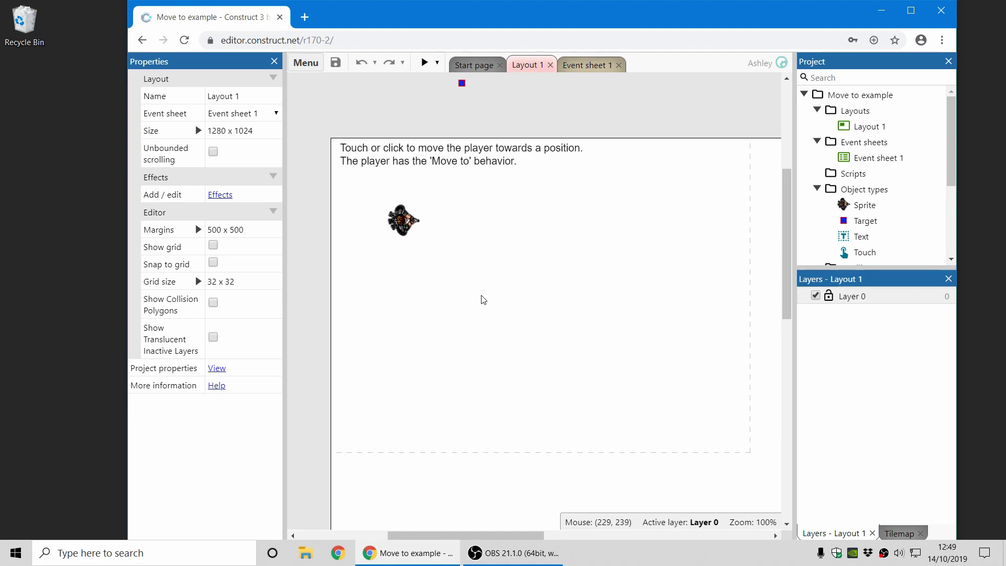
left_click(424, 62)
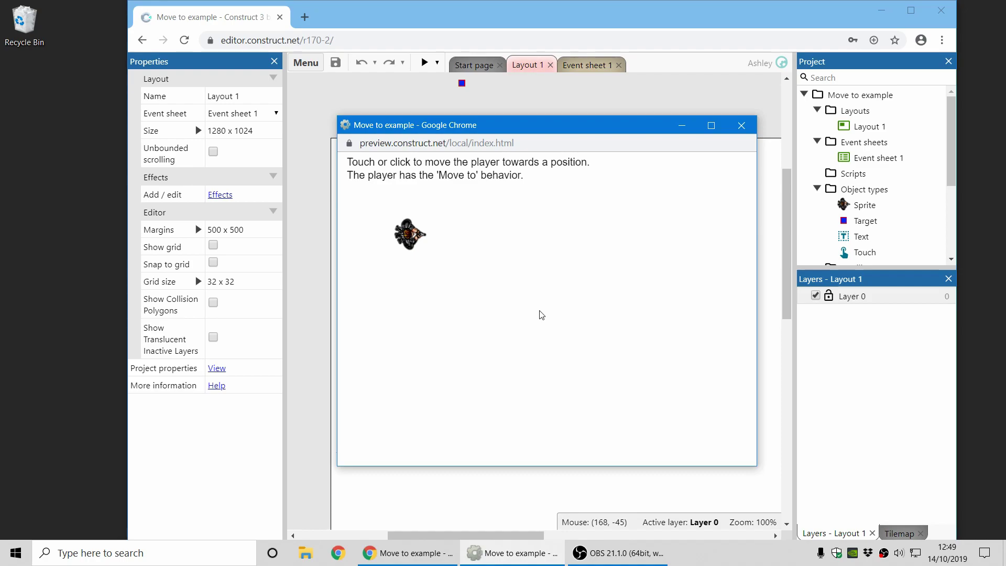
left_click(530, 336)
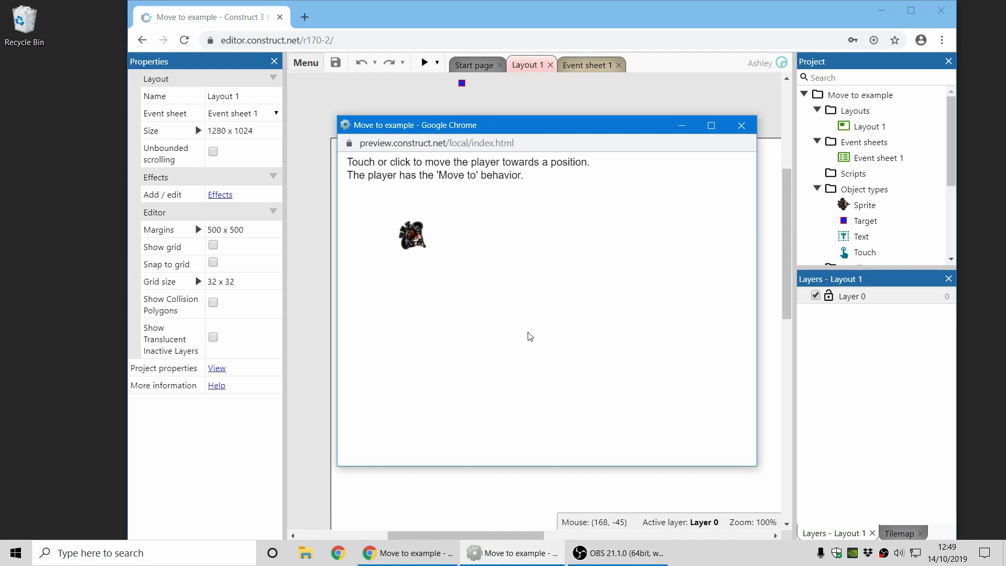
left_click(634, 208)
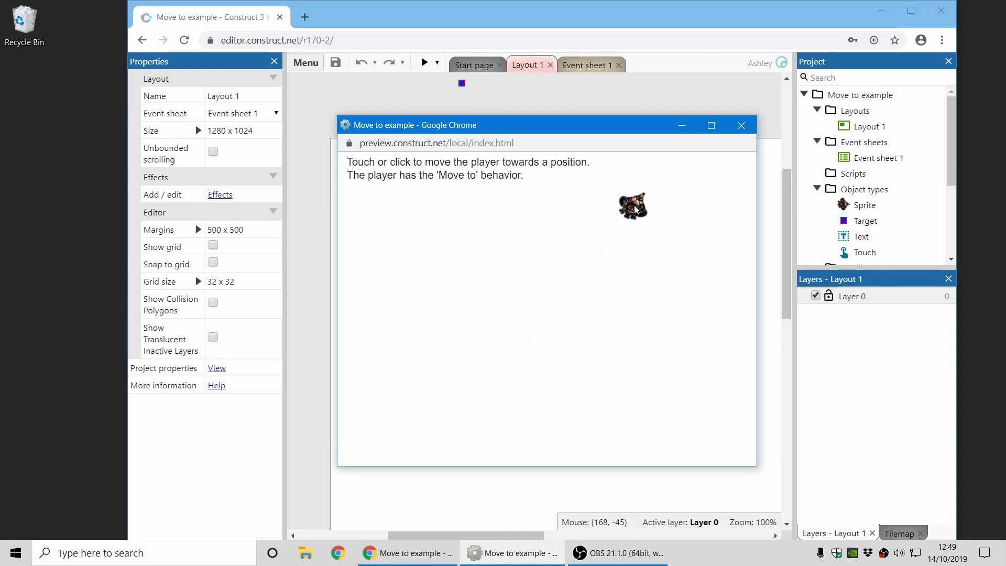
left_click(539, 397)
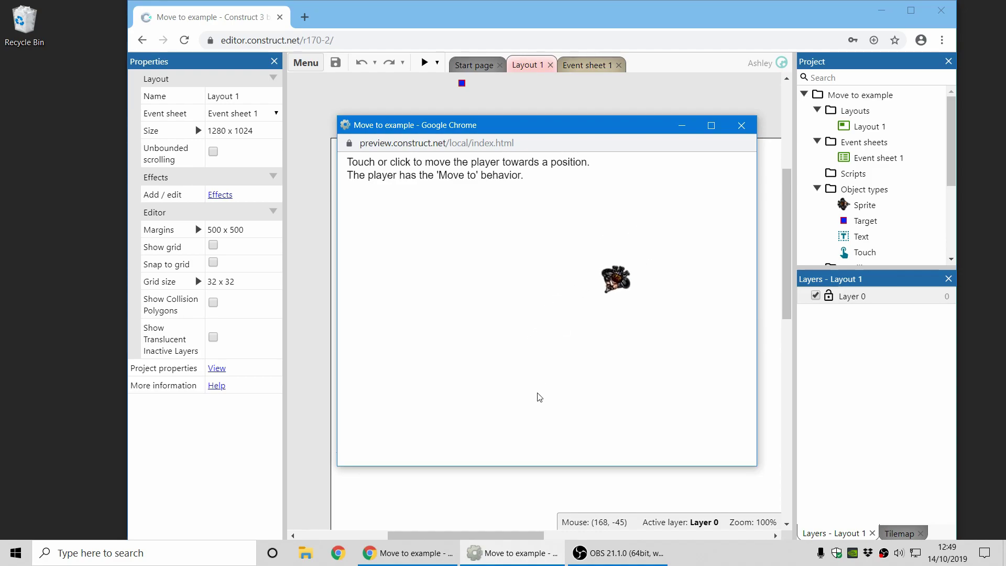
left_click(433, 238)
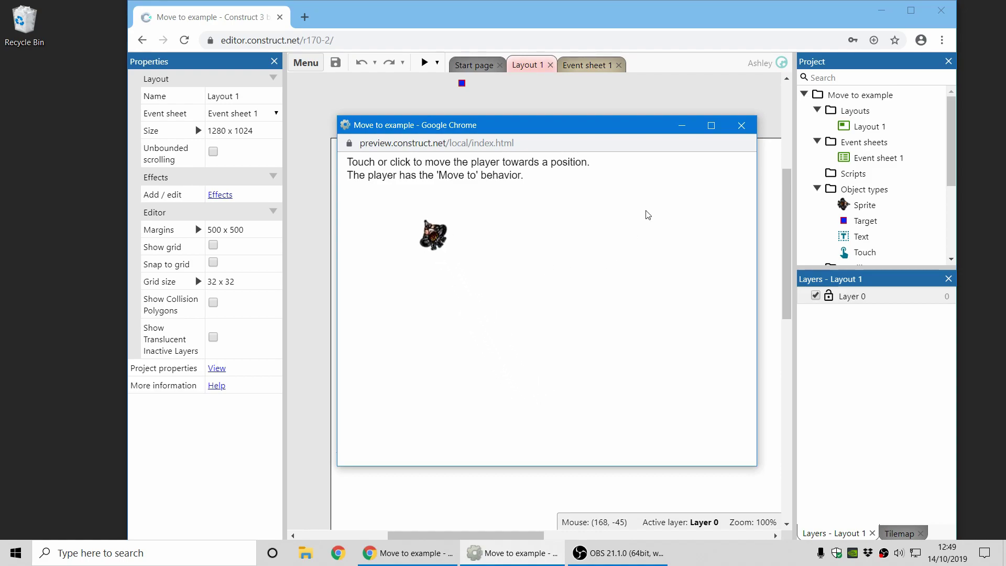
left_click(741, 128)
Inspect Event sheet 1's Move to touch position action, then bring up the project's options menu
left_click(577, 65)
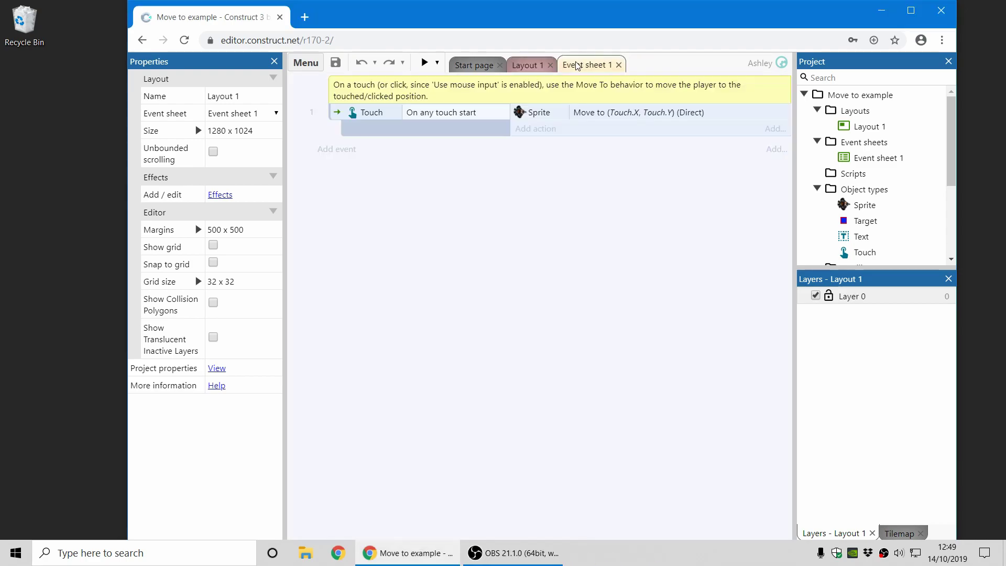
left_click(605, 114)
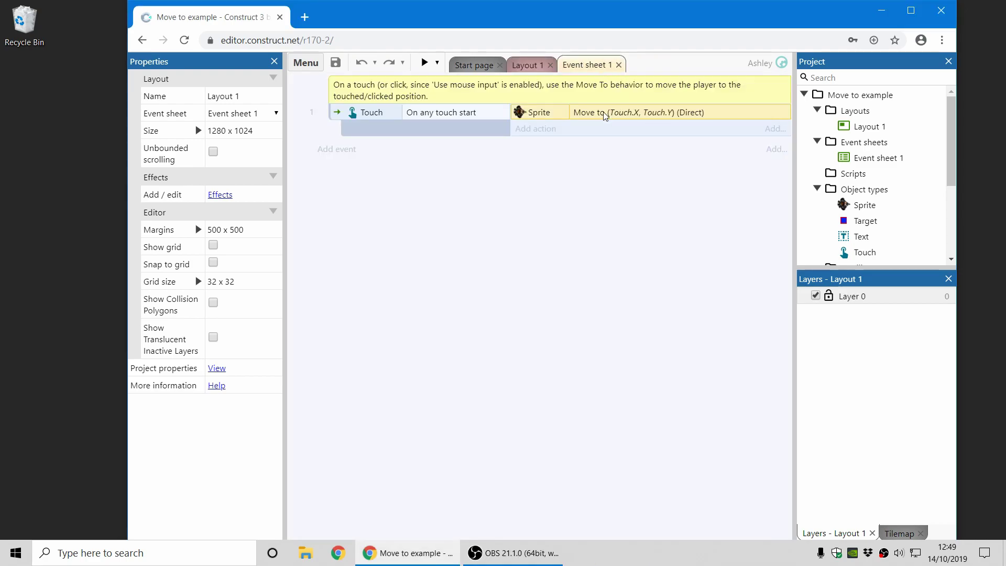
right_click(858, 100)
Close the project and open the Move along path example from a 'move to' search
left_click(786, 232)
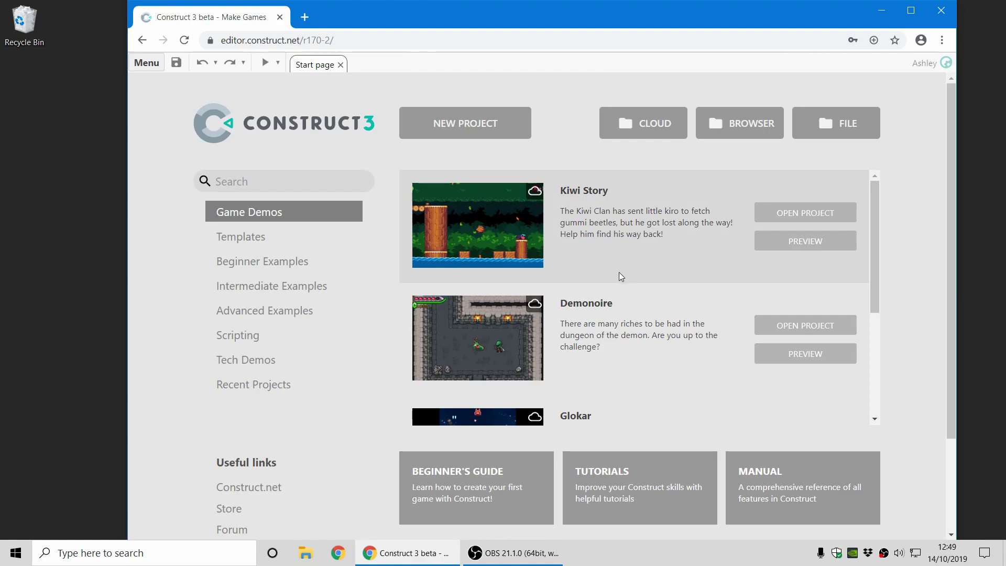
left_click(315, 177)
type("move to")
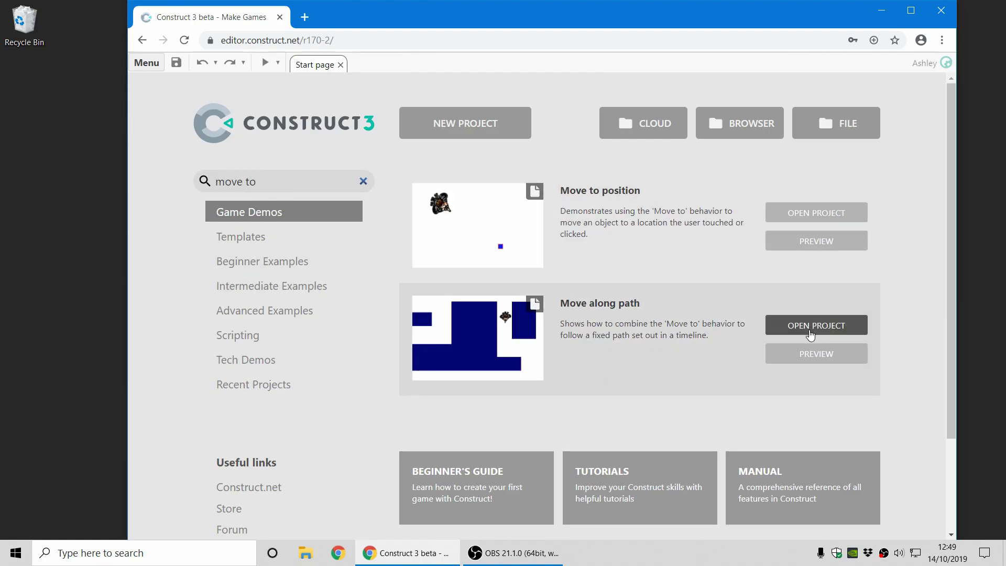
left_click(813, 324)
Open the sprite's Path timeline, dock it along the bottom, and show its route on the layout
scroll(630, 309, "down", 1)
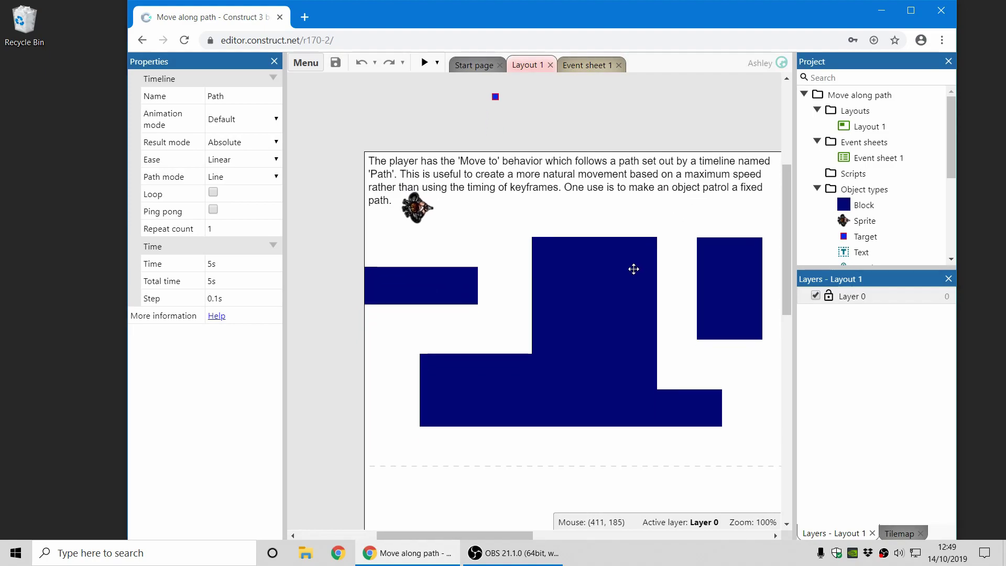
left_click(422, 192)
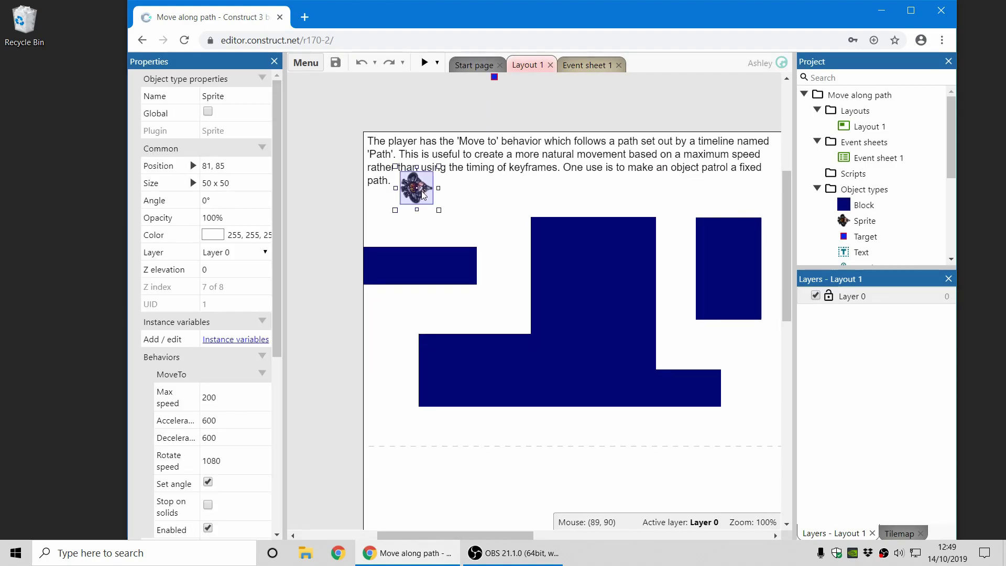
scroll(869, 222, "down", 3)
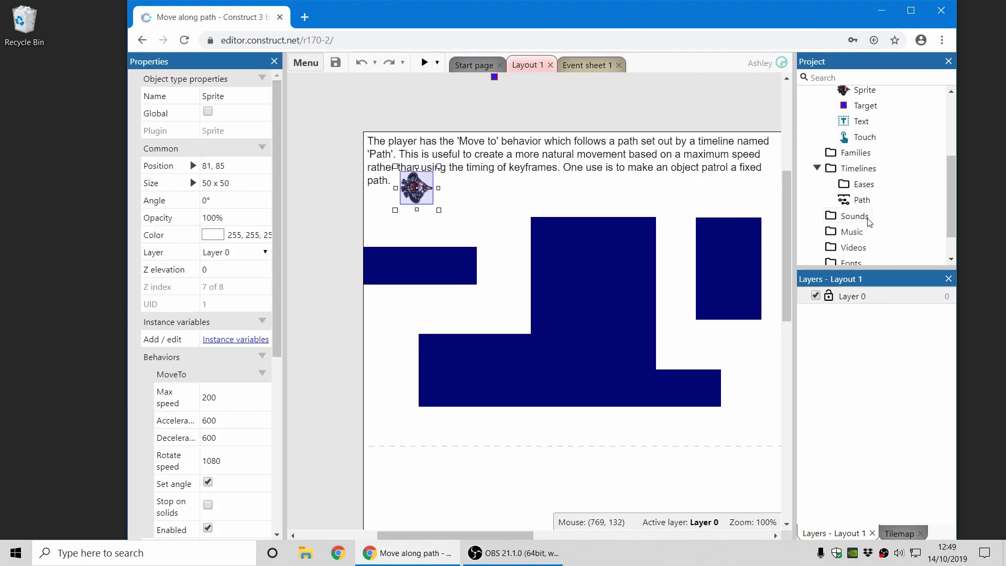
double_click(861, 199)
left_click_drag(298, 132, 579, 523)
left_click_drag(632, 352, 631, 432)
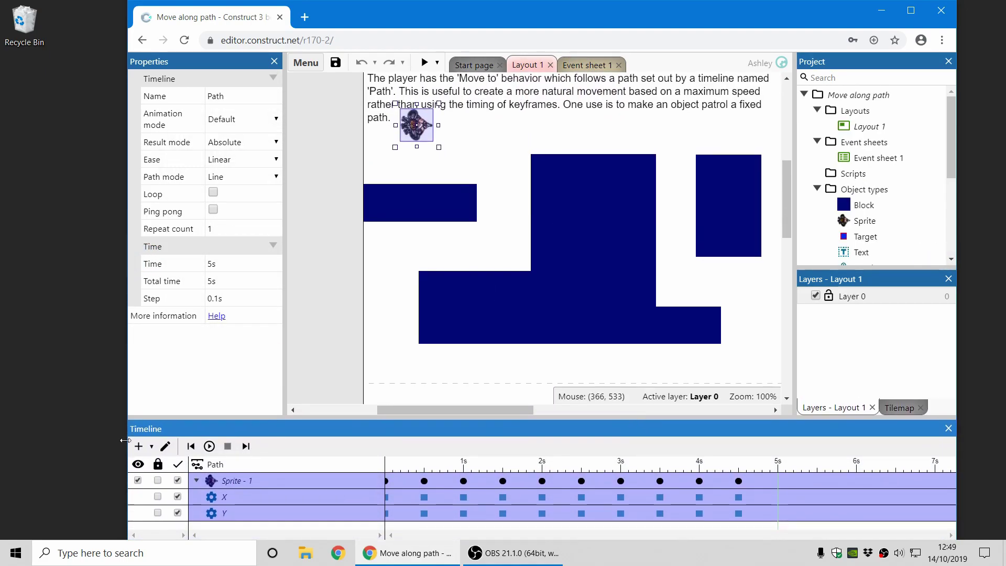
left_click(166, 445)
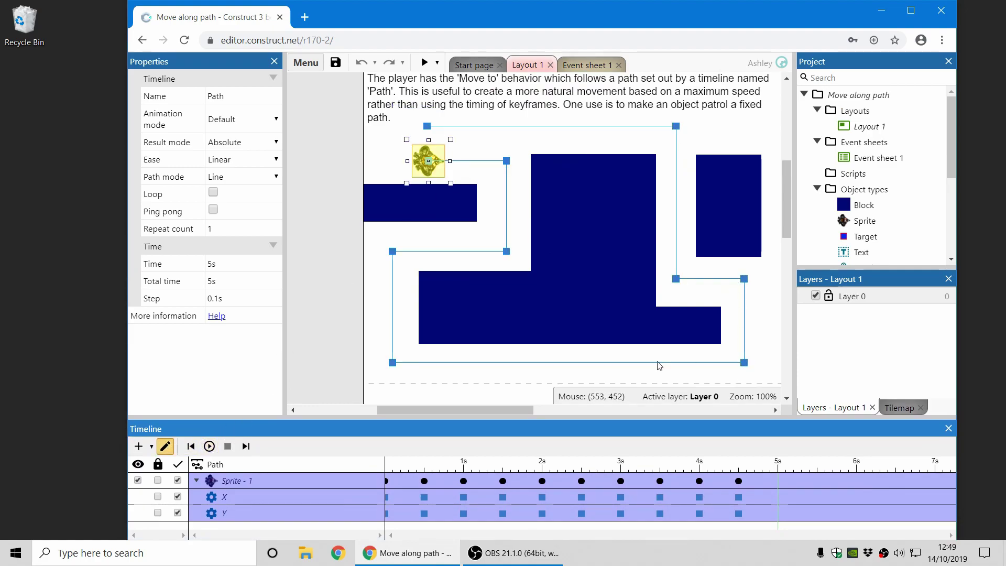
Play the Path timeline twice so the sprite travels its keyframed route around the blocks
left_click(209, 446)
left_click(209, 446)
left_click(586, 65)
Select the Move along Path action, then return to Layout 1 with the path overlay hidden
left_click(622, 103)
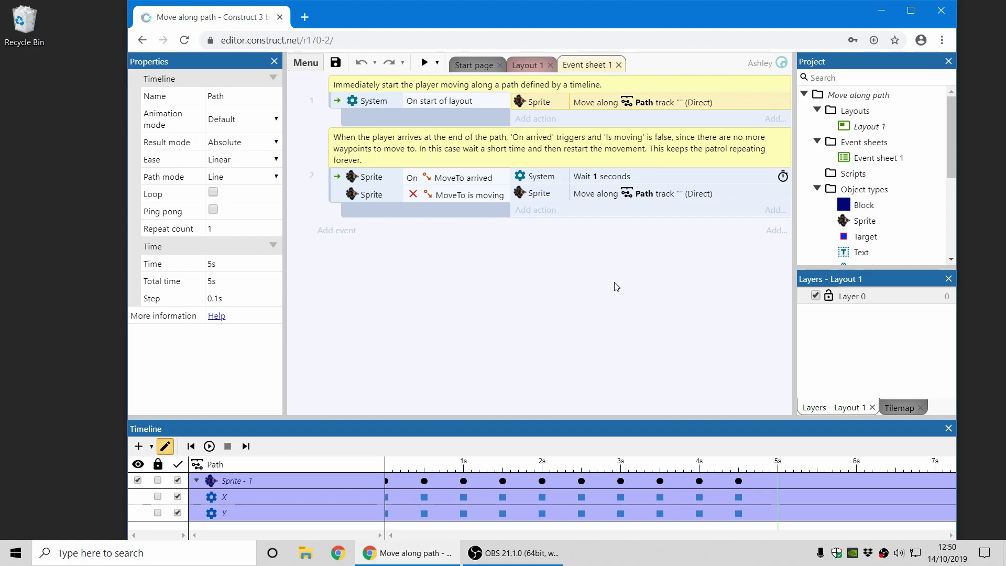
left_click(539, 66)
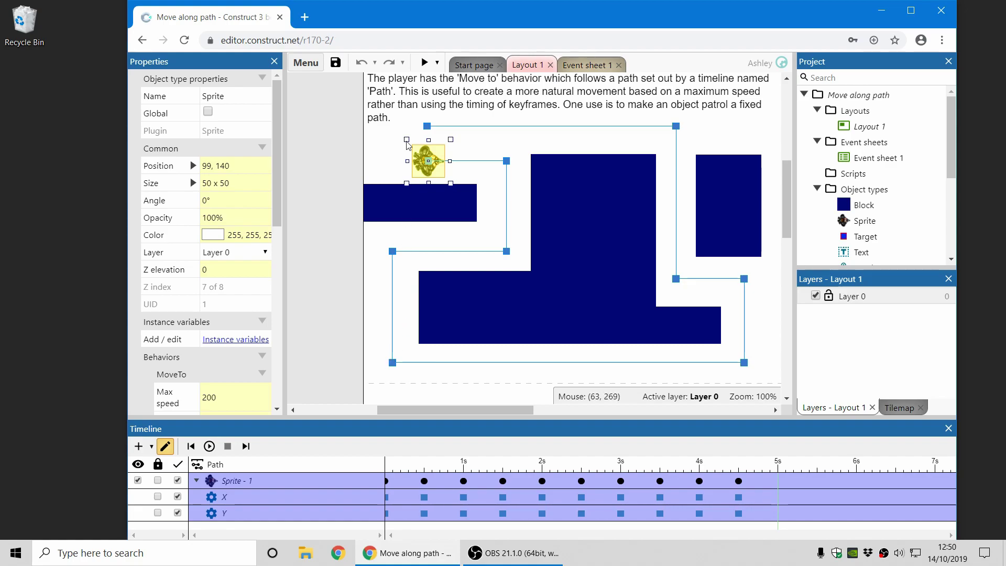
left_click(166, 446)
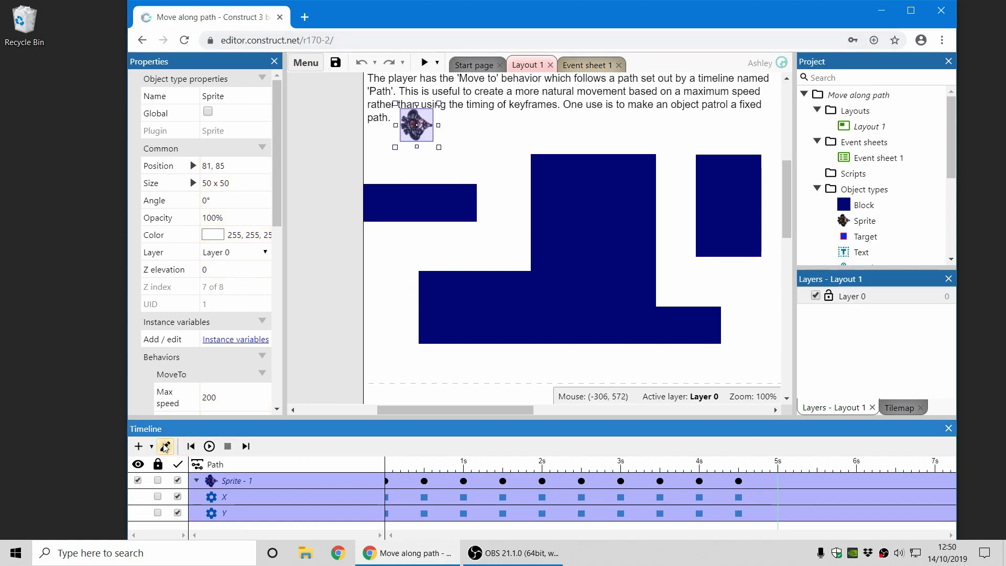
left_click(424, 62)
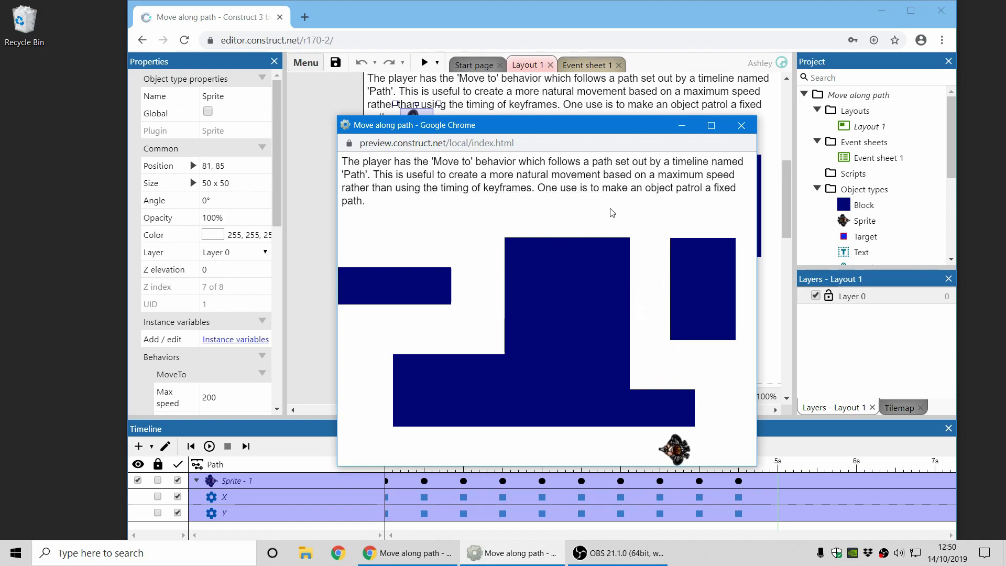
left_click(741, 126)
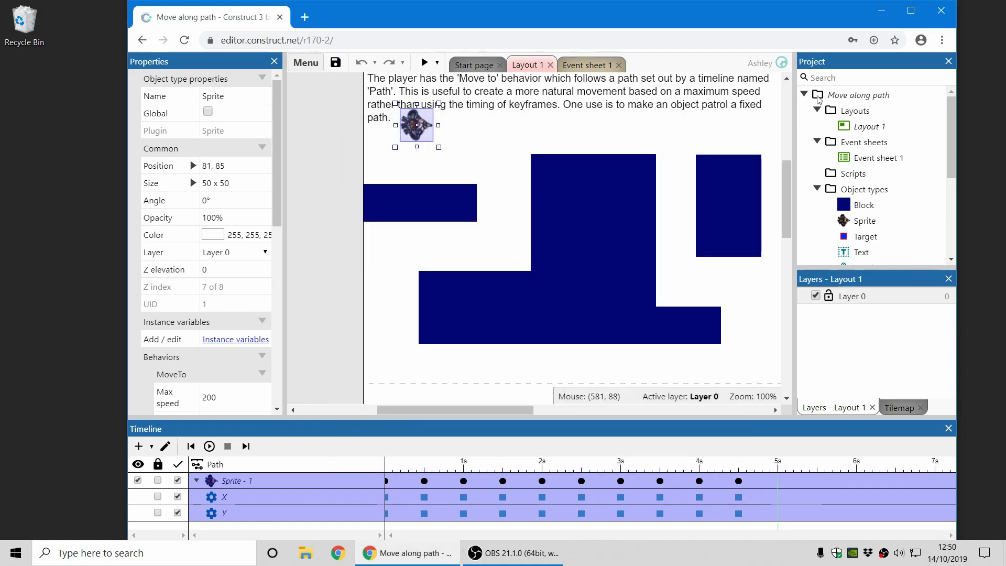
Close the Move along path project, discarding unsaved changes
right_click(848, 96)
left_click(887, 229)
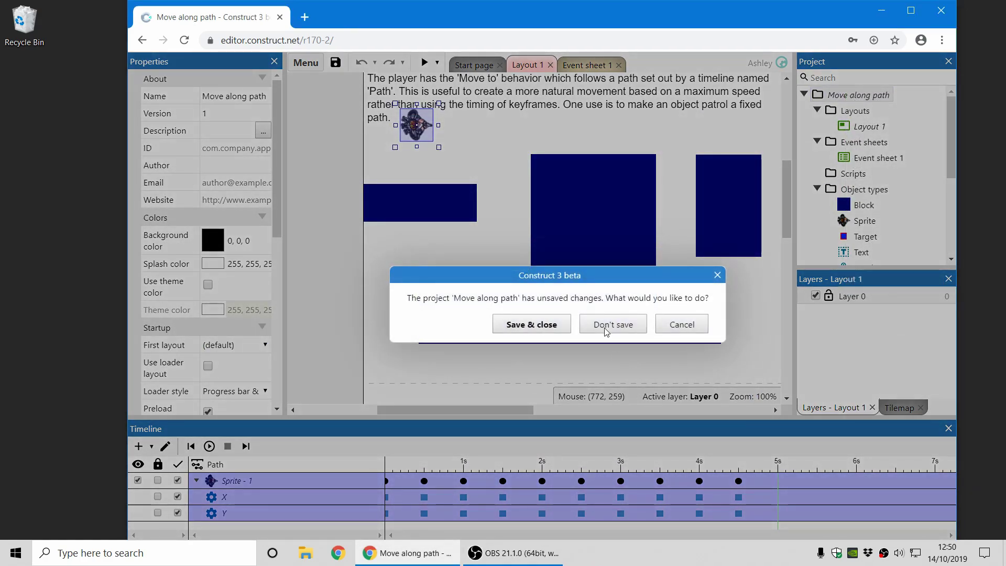
left_click(611, 322)
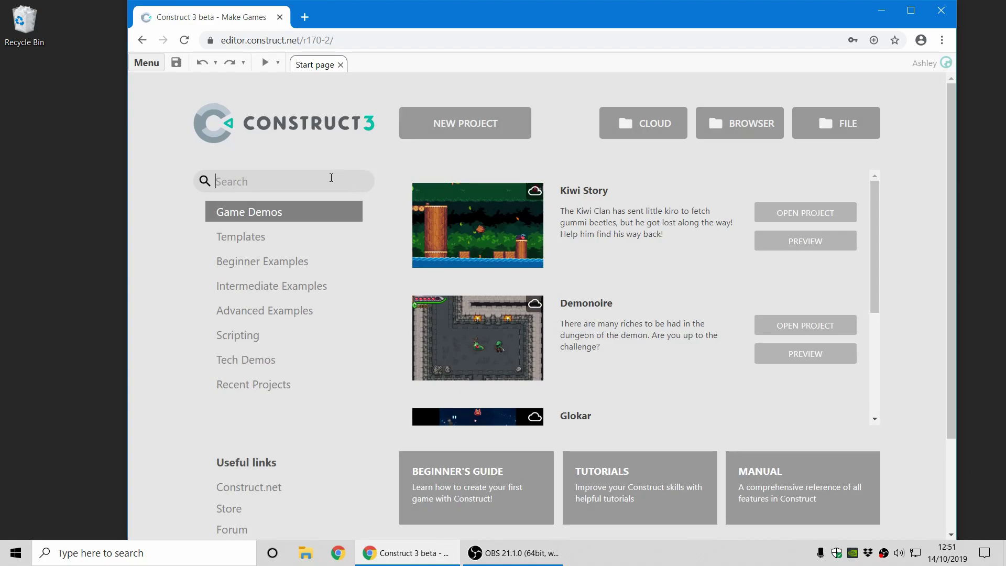
Search the examples for 'move to', then replace the query with 'timeline'
right_click(330, 175)
left_click(294, 178)
type("move to")
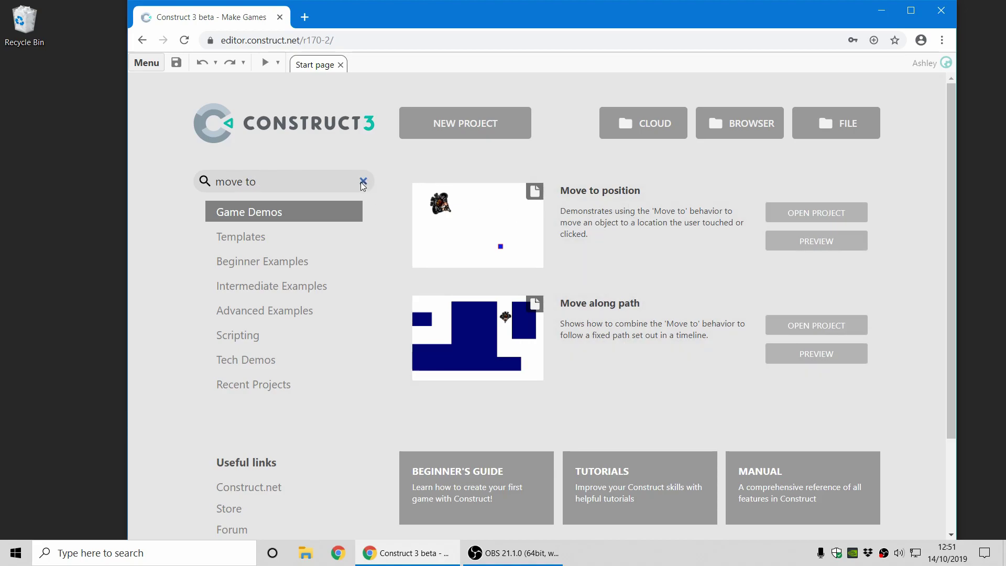
left_click_drag(262, 184, 195, 177)
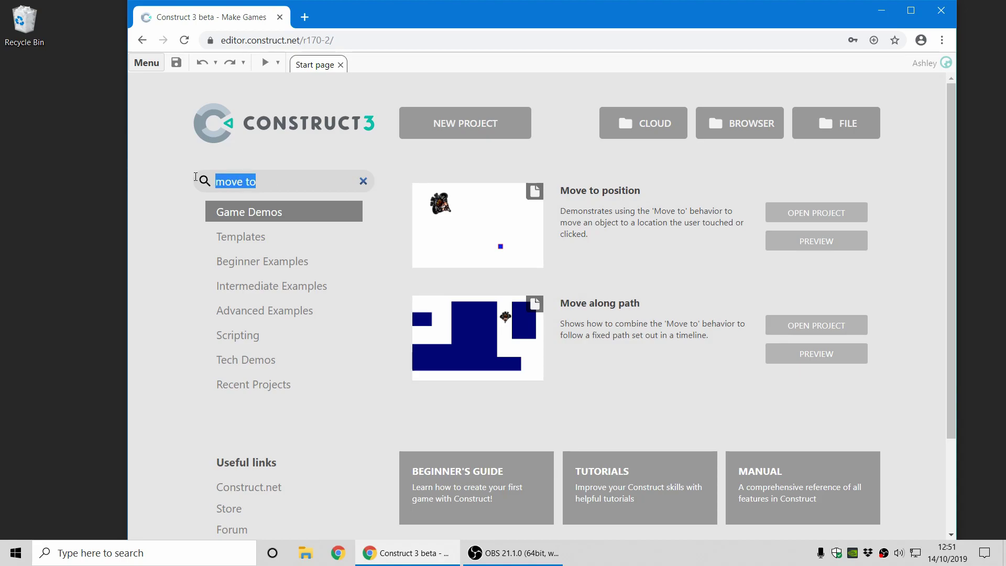
type("timeline")
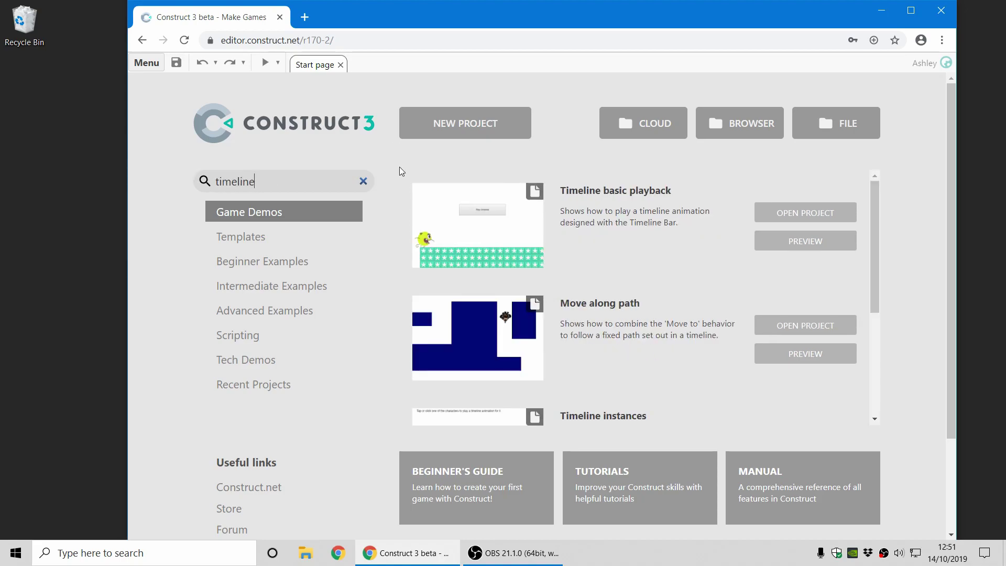
Open Timeline basic playback, toggle its motion path on and off, and view Event sheet 1
left_click(806, 206)
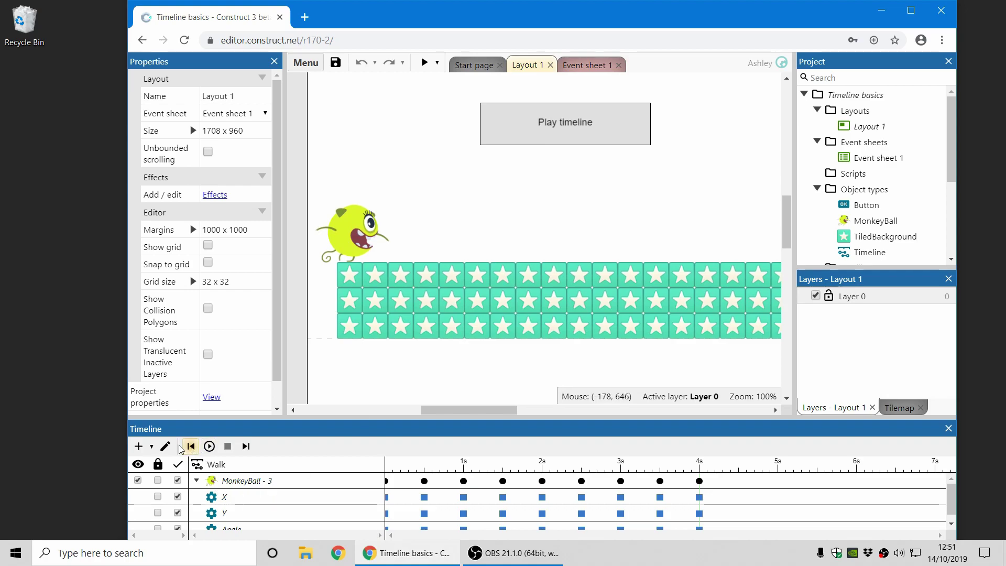
left_click(165, 446)
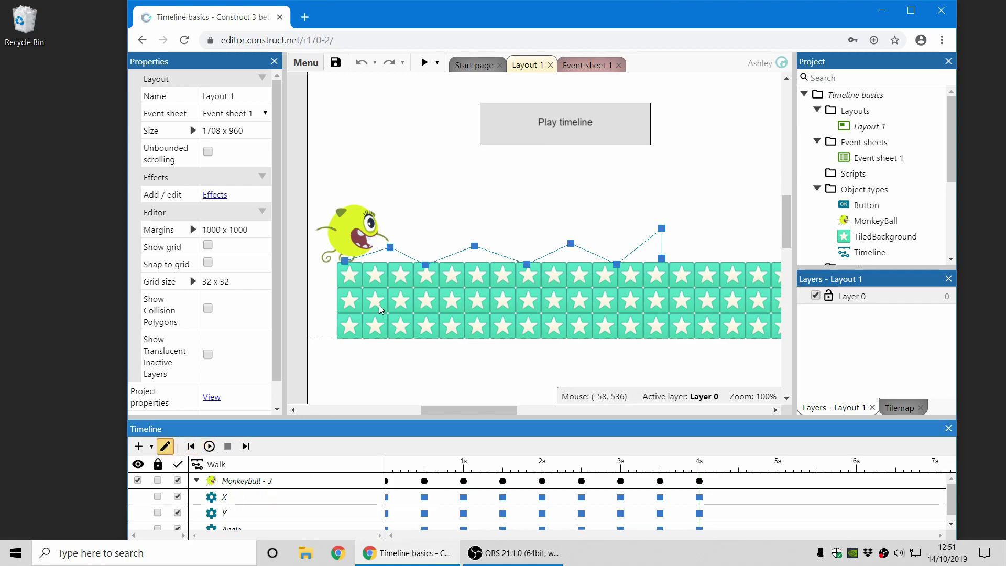
left_click(164, 448)
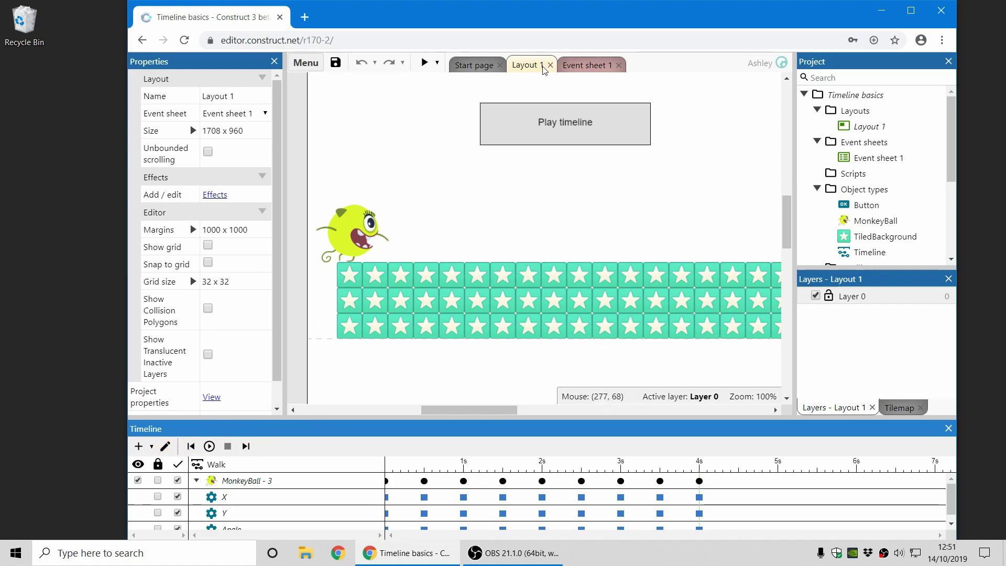
left_click(589, 65)
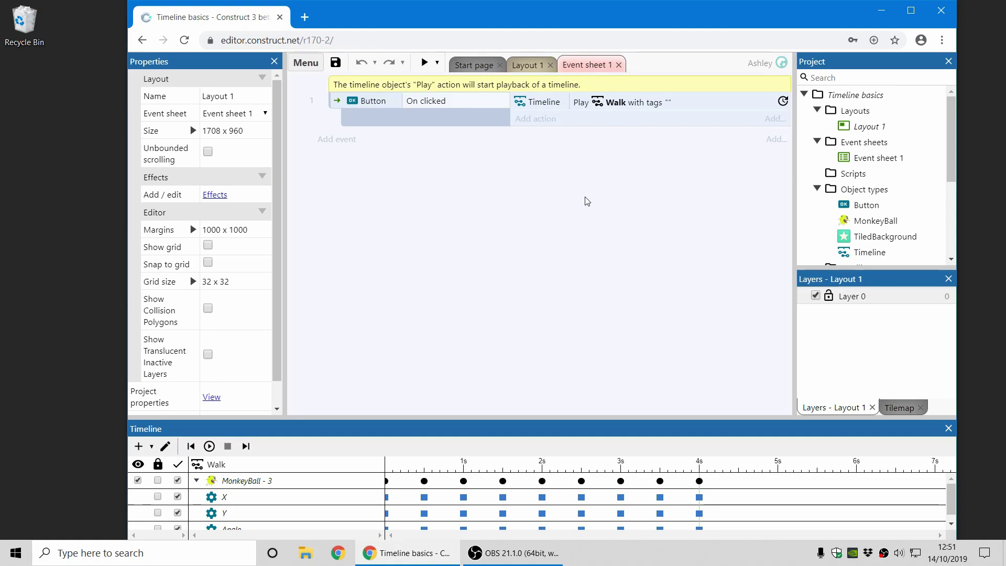
left_click(583, 107)
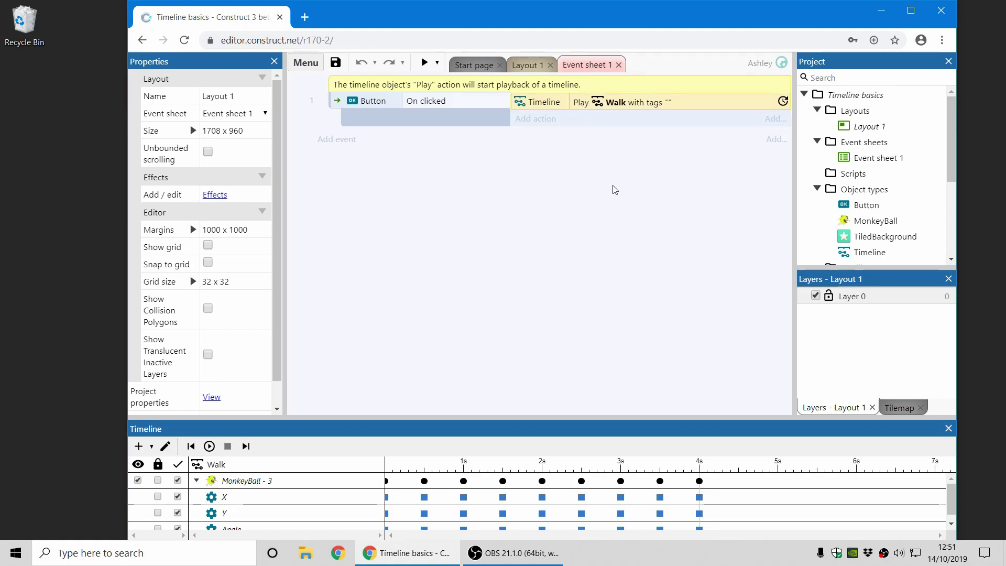
left_click(424, 63)
left_click(497, 270)
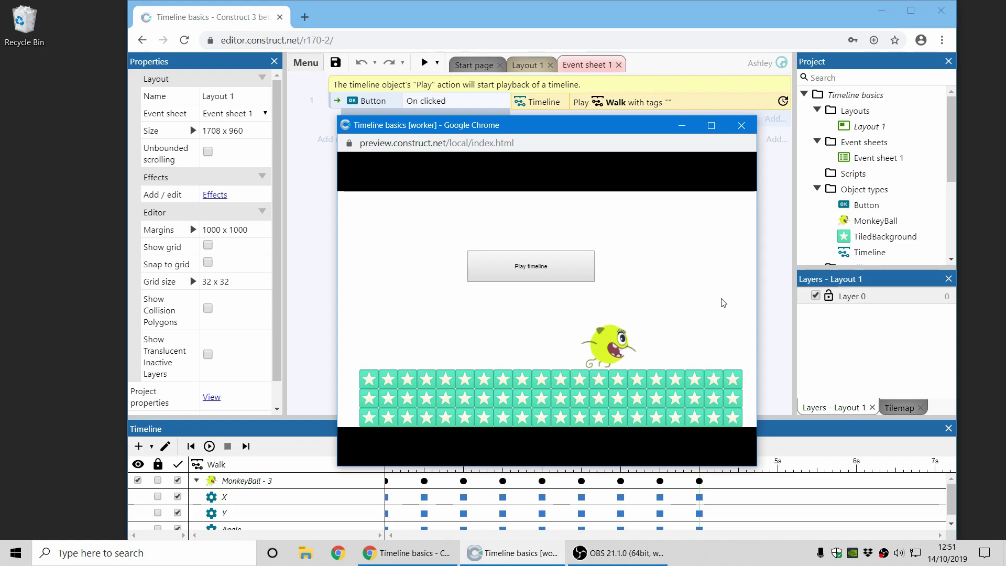
left_click(742, 125)
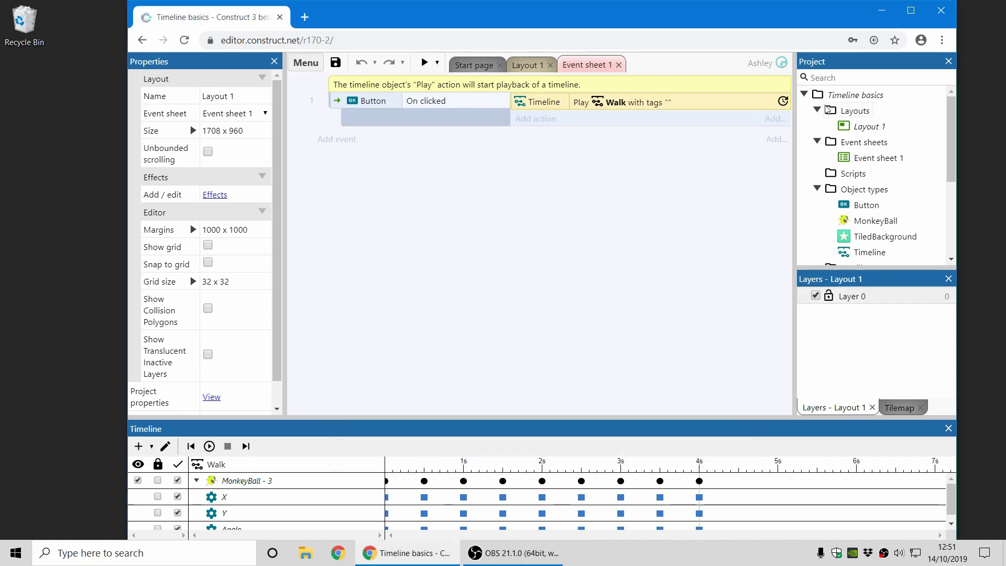
Close Timeline basics without saving and open Timeline instances from a 'timeline' search
right_click(854, 95)
left_click(877, 235)
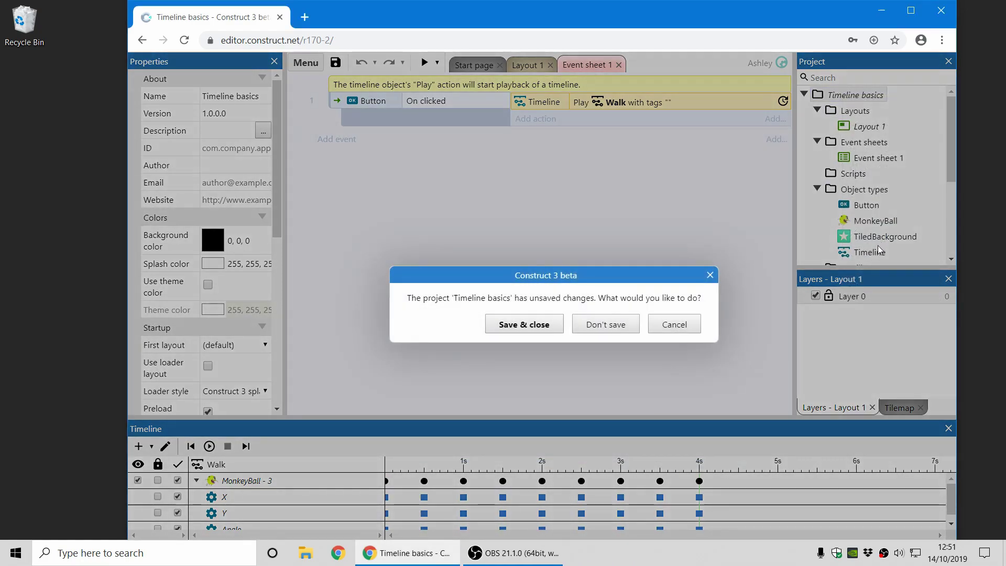
left_click(604, 326)
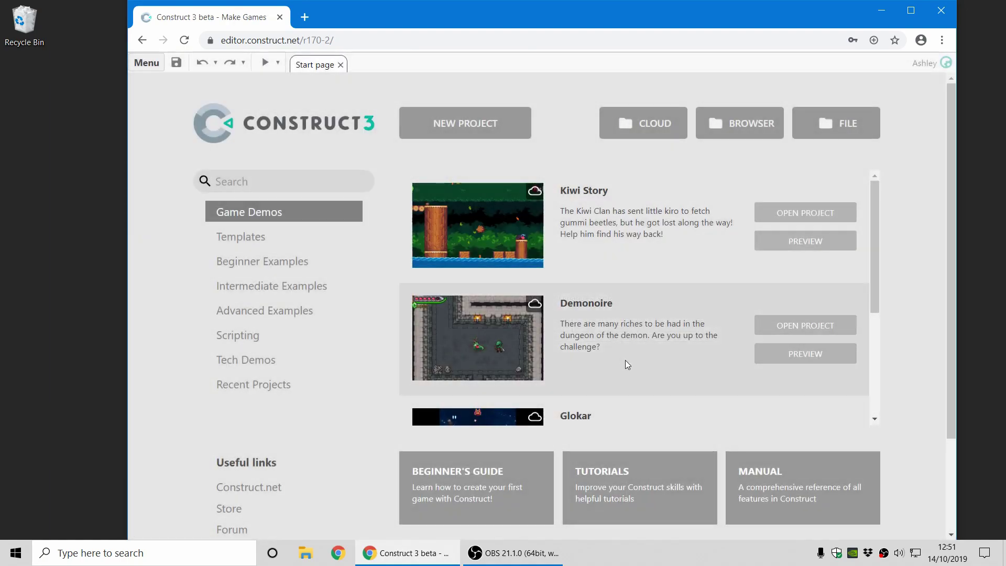
left_click(259, 183)
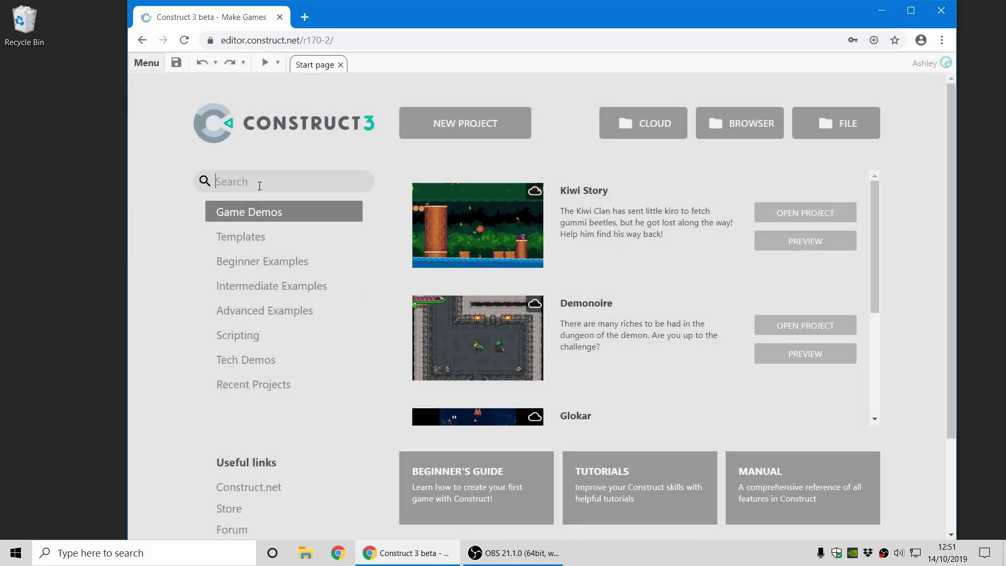
type("timeline")
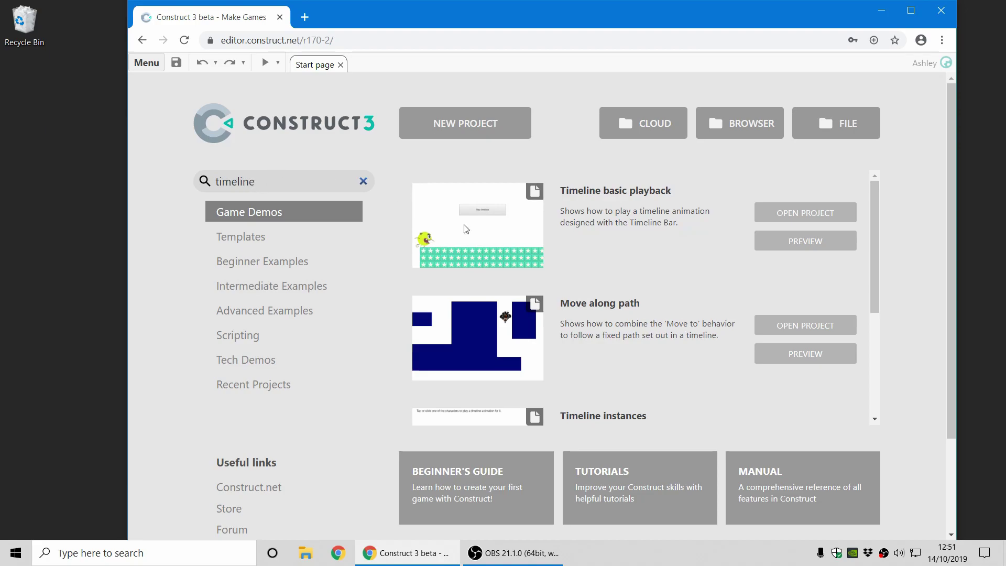
scroll(717, 271, "down", 1)
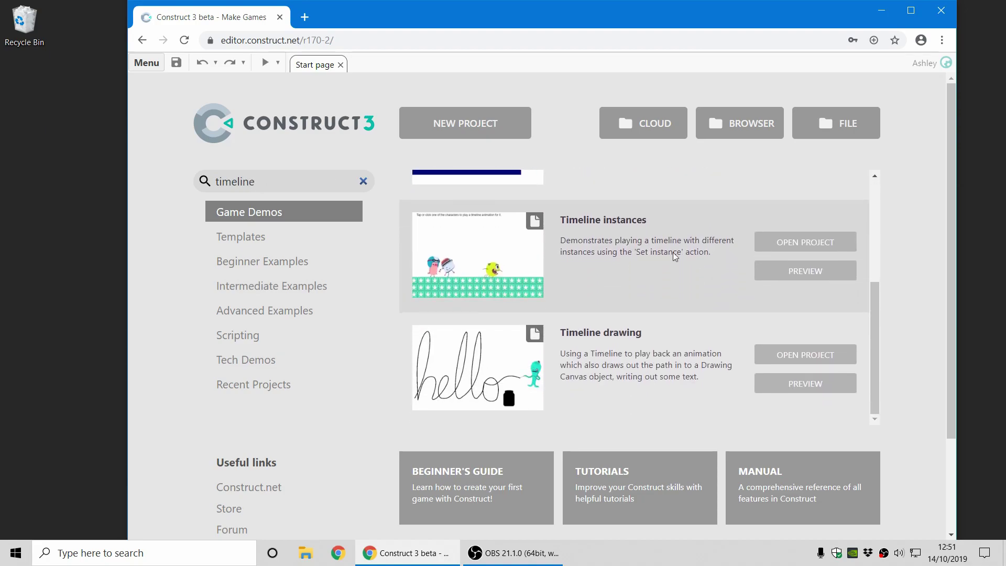
left_click(781, 245)
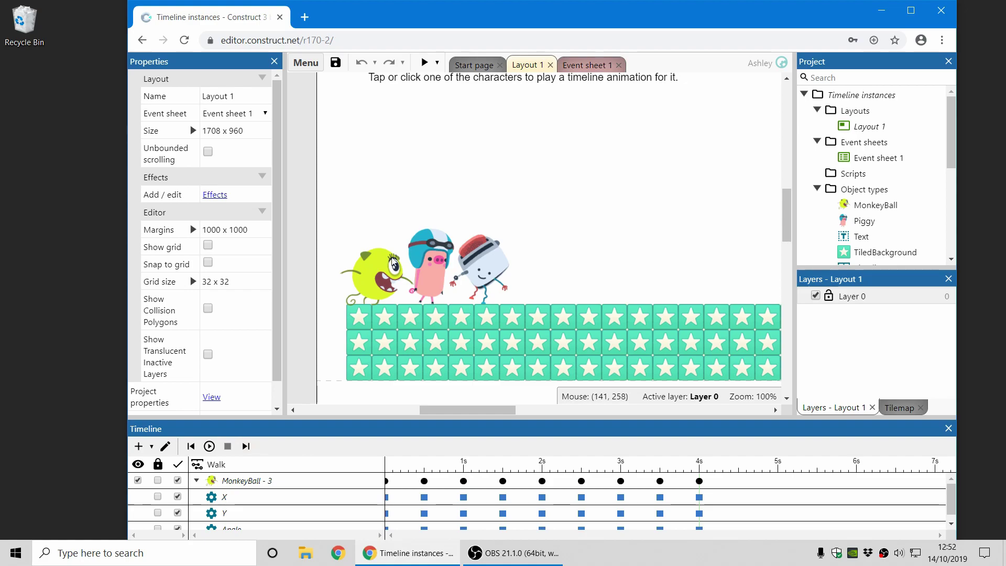
Select MonkeyBall, toggle its motion path, expand the Characters family, and view the event sheet
left_click(377, 280)
left_click(165, 446)
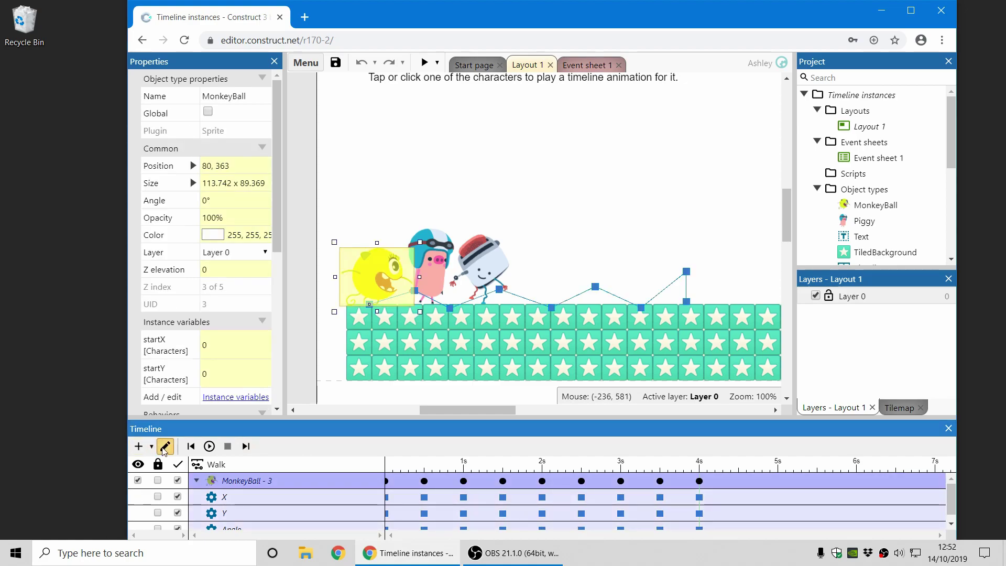
left_click(165, 446)
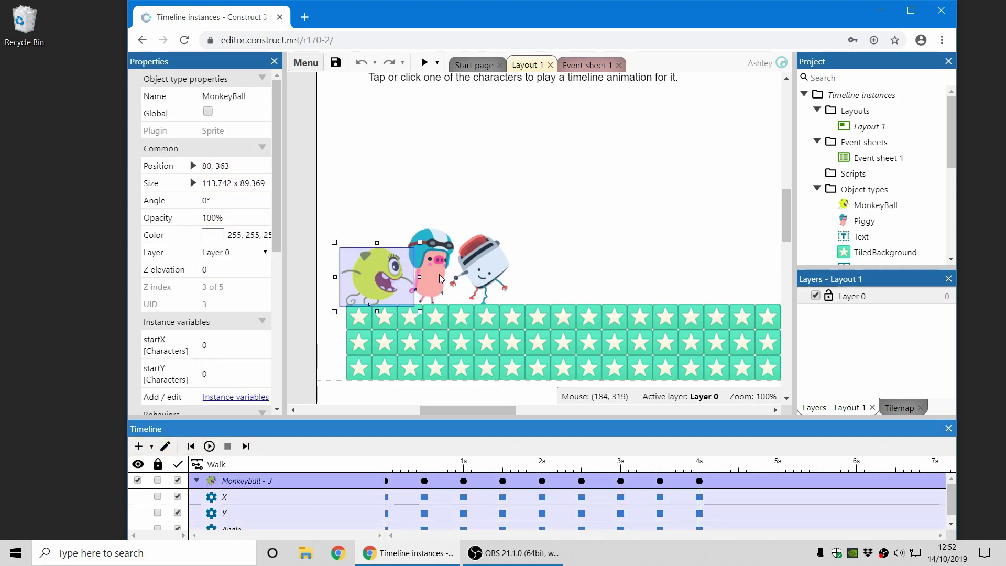
scroll(833, 212, "down", 3)
left_click(831, 199)
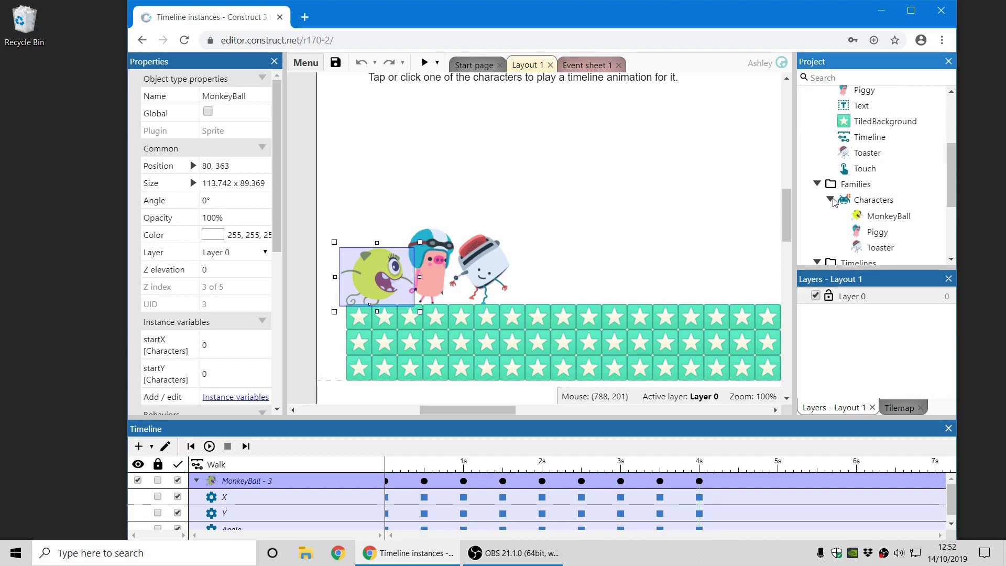
left_click(595, 67)
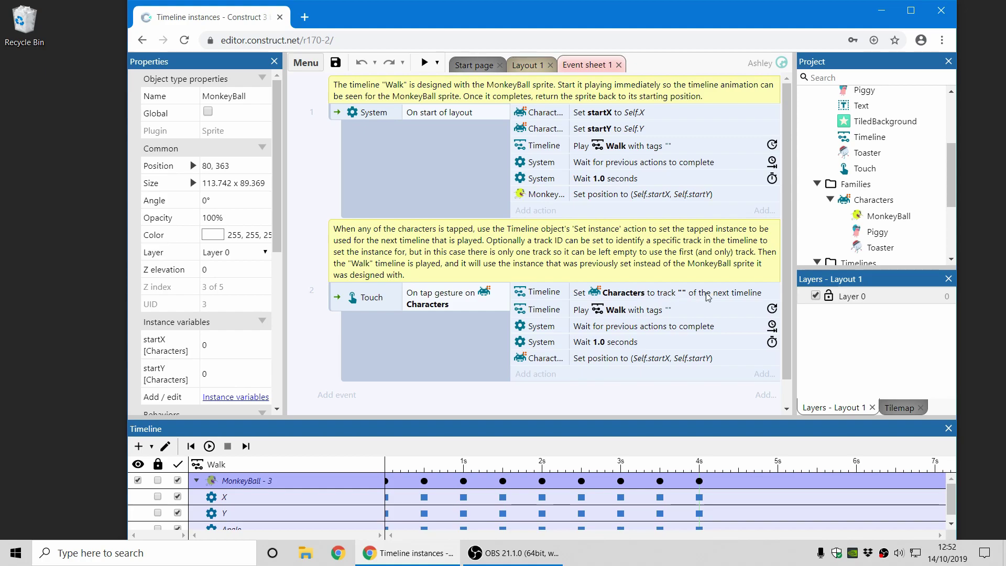
Review the Set Characters instance action without changes, then launch a preview of the game
double_click(722, 298)
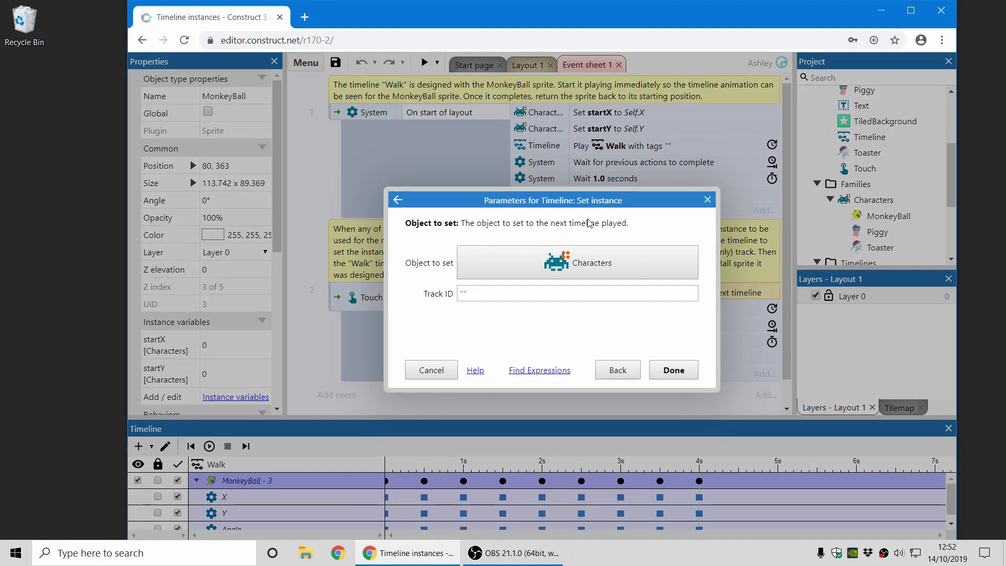
left_click(673, 370)
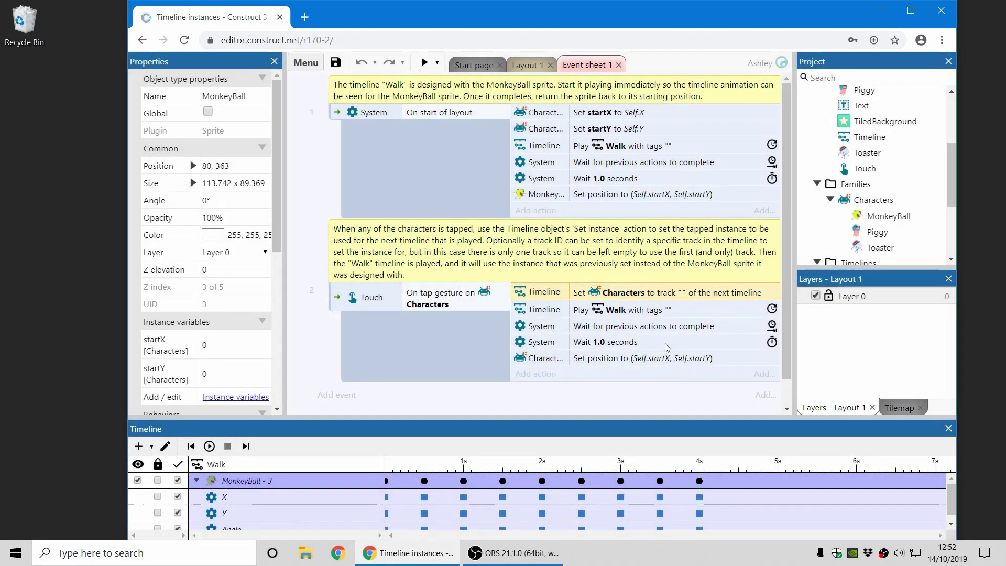
left_click(660, 311)
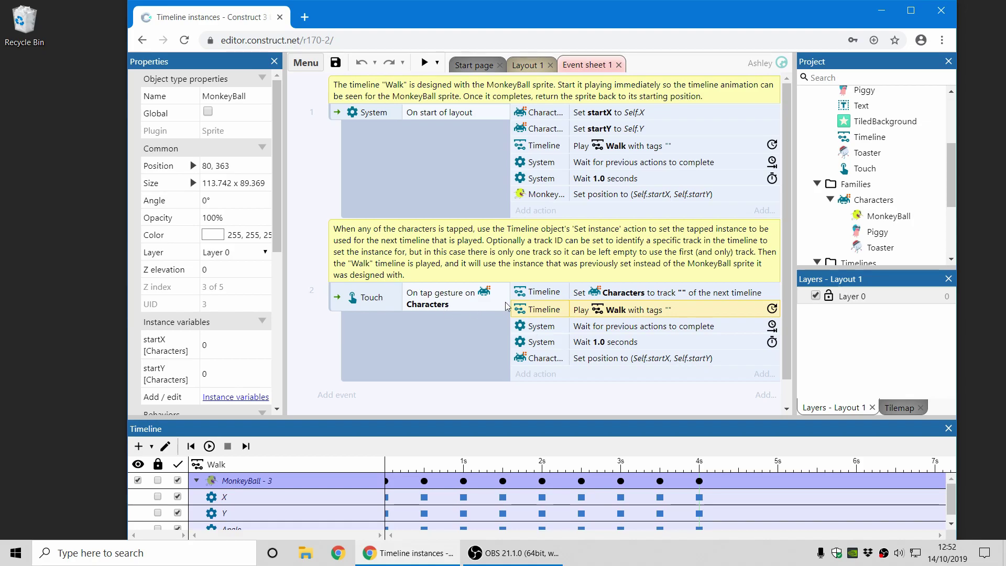
left_click(445, 308)
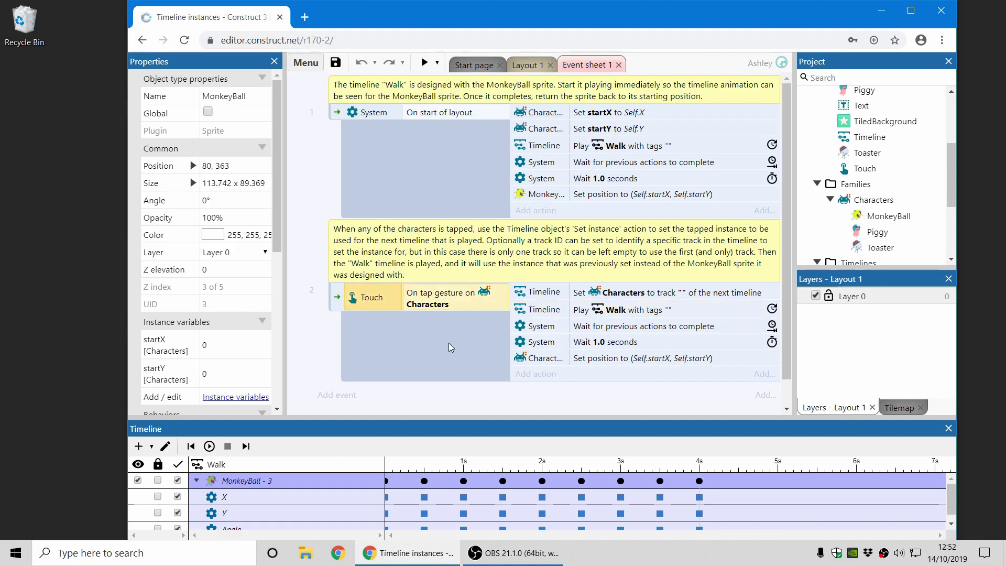
left_click(424, 63)
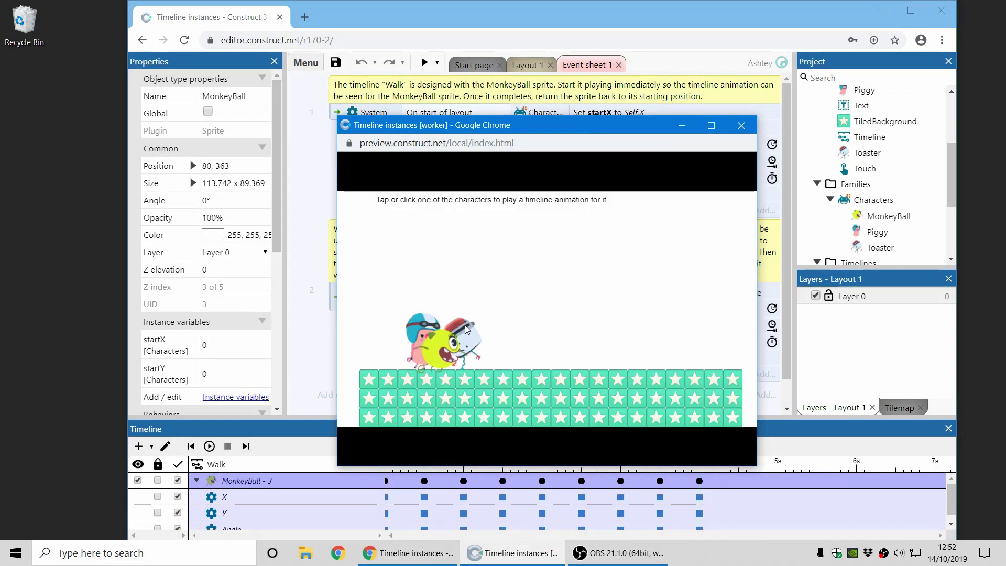
Make the toaster and the pig each play the Walk timeline, then close the preview window
left_click(467, 346)
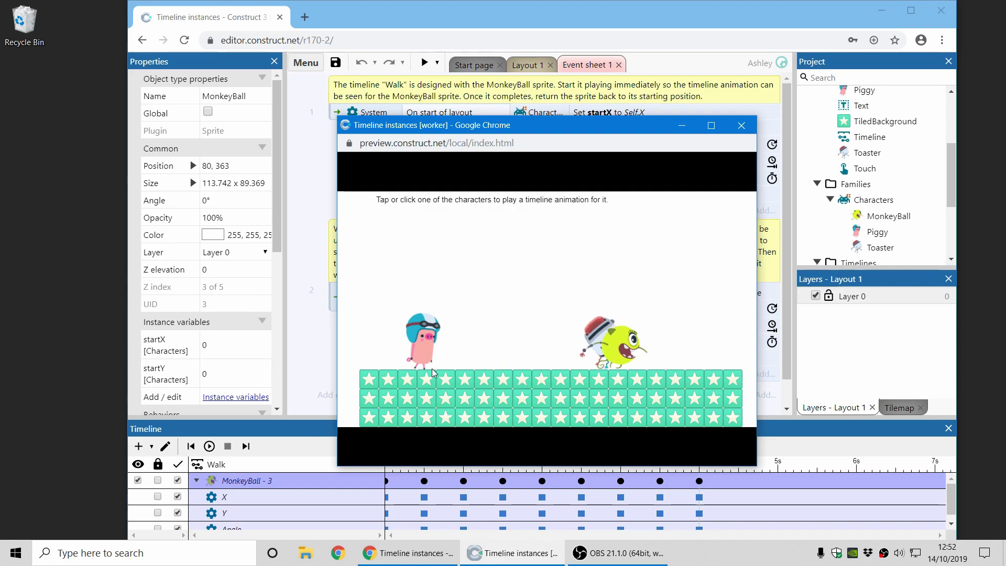
left_click(428, 343)
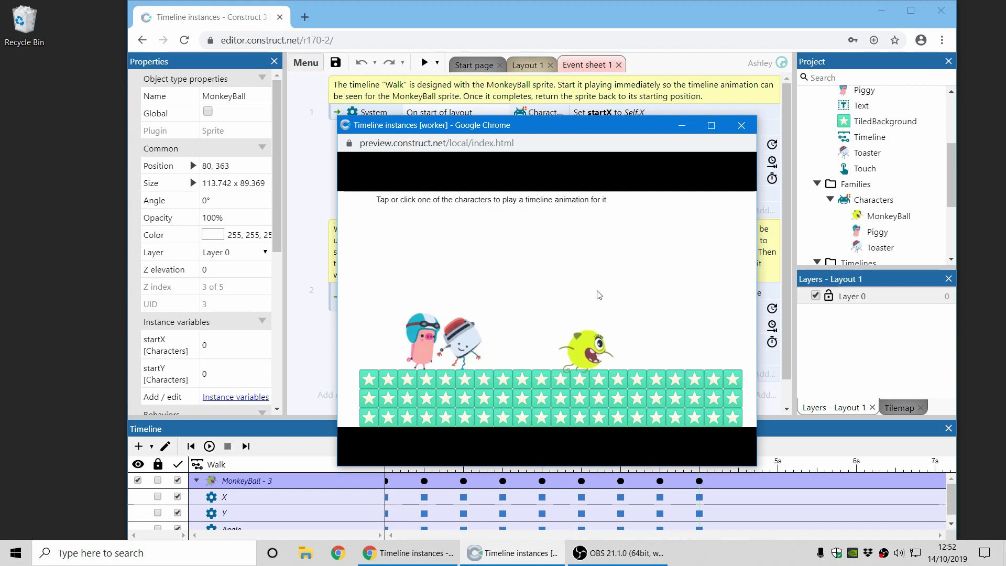
left_click(741, 125)
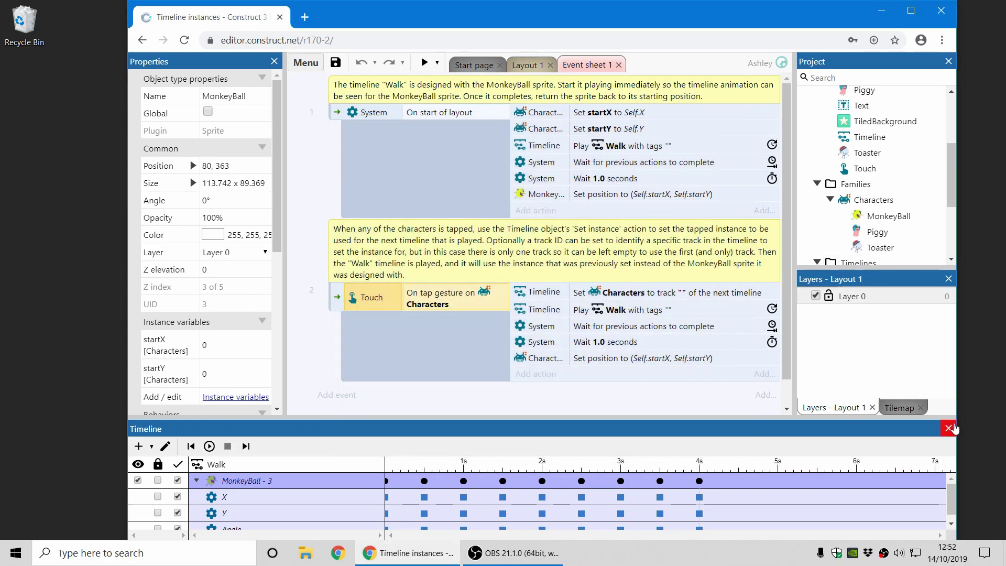
Close the Timeline panel and close the project, discarding unsaved changes
left_click(949, 428)
right_click(854, 98)
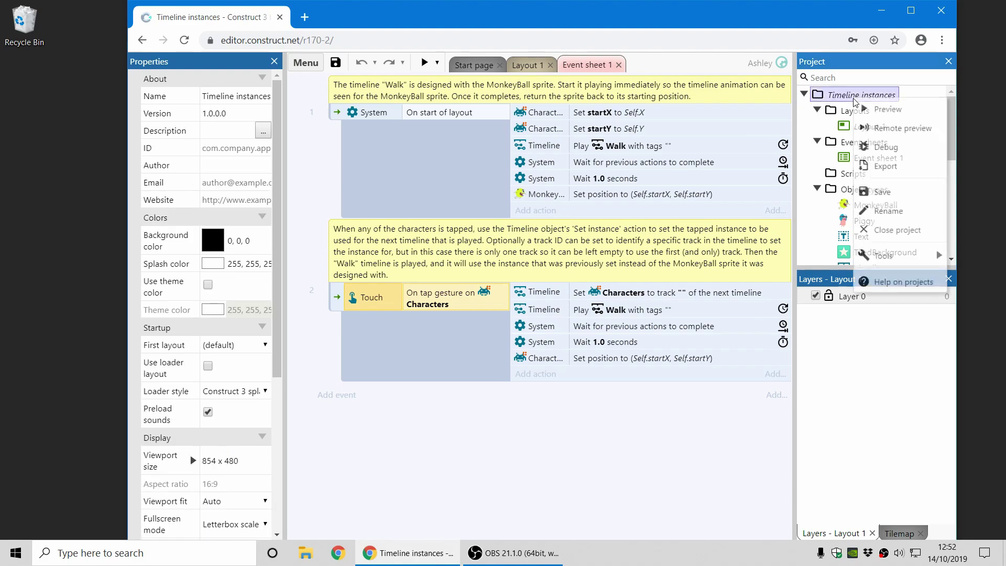
left_click(897, 230)
left_click(616, 323)
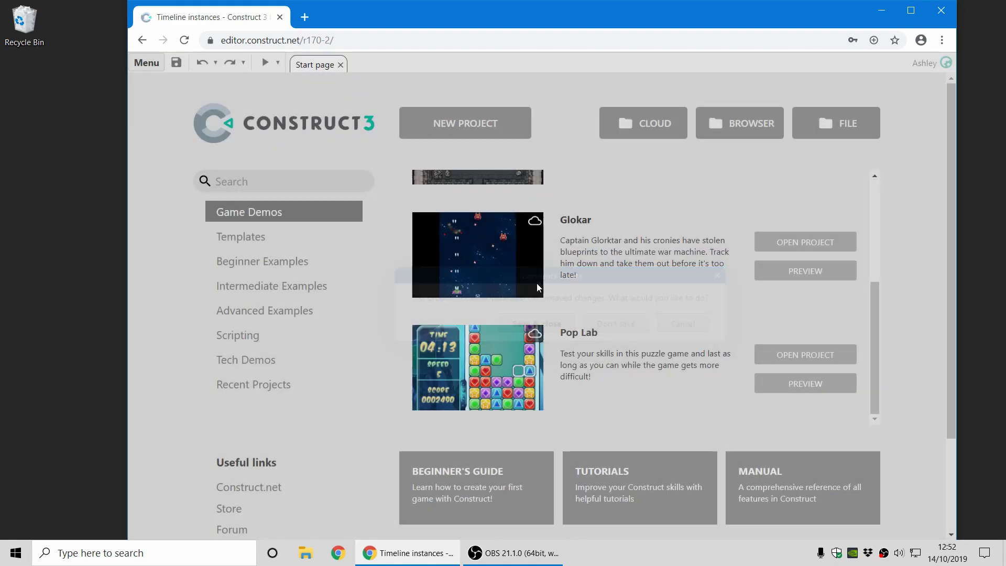
Filter the Start page examples by 'timeline' and preview the Timeline drawing demo
right_click(331, 181)
left_click(288, 180)
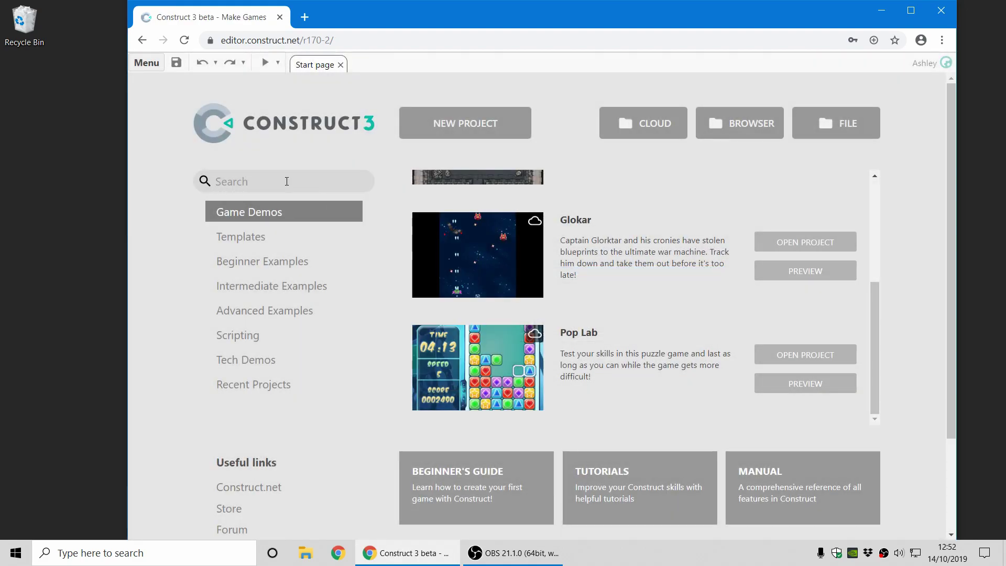
type("timeline")
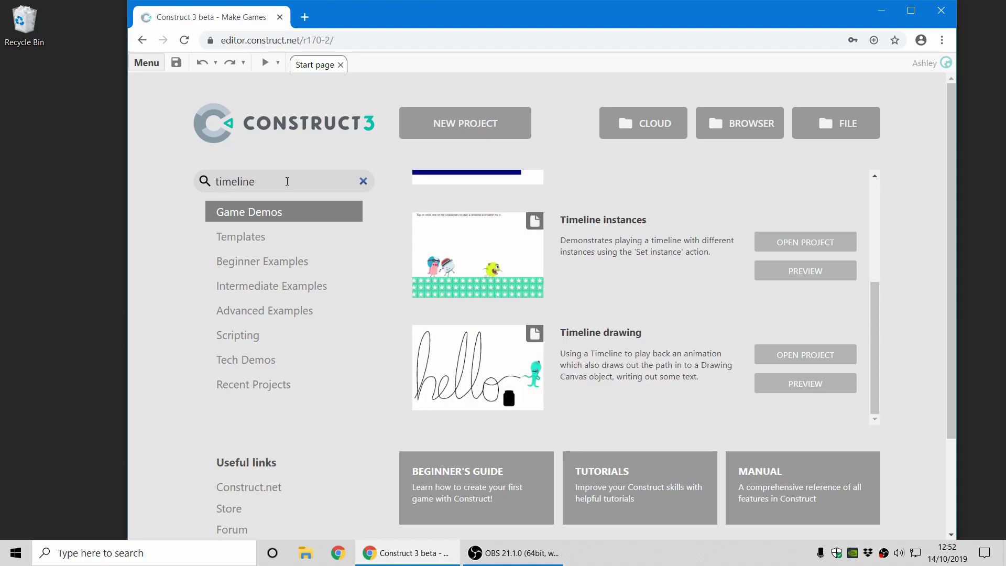
scroll(628, 343, "down", 1)
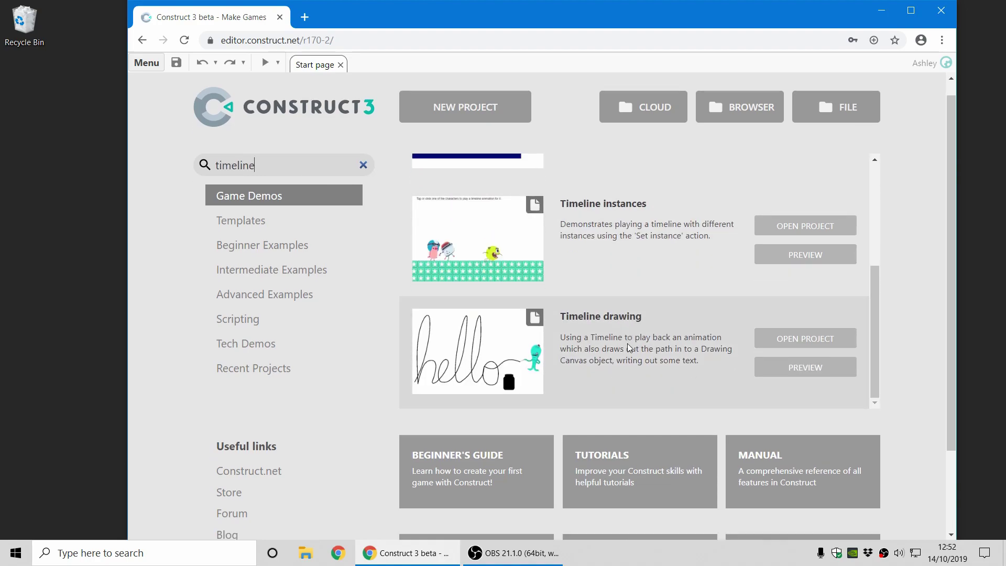
left_click(785, 319)
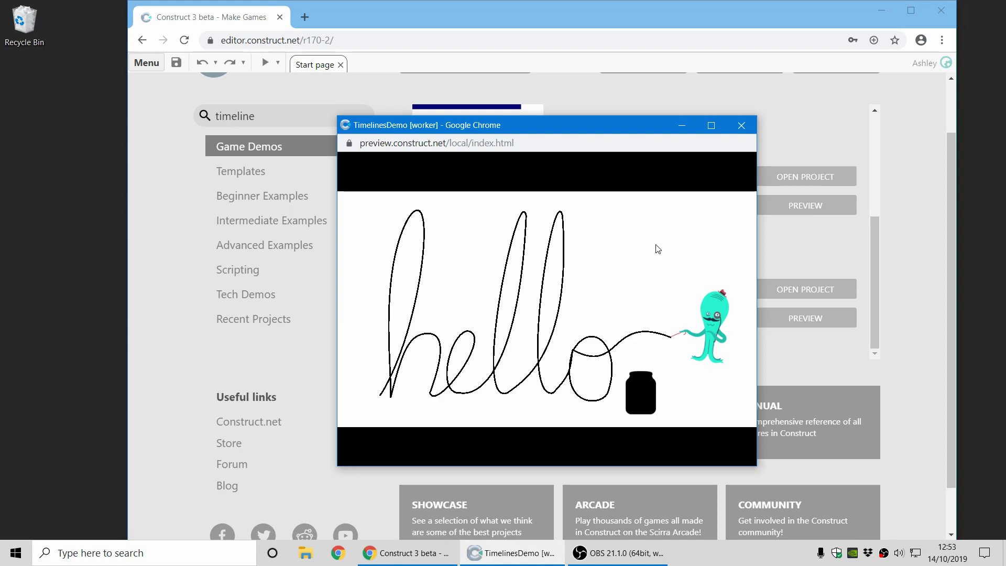
Close the demo preview and open the Ghost shooter beginner example
left_click(741, 128)
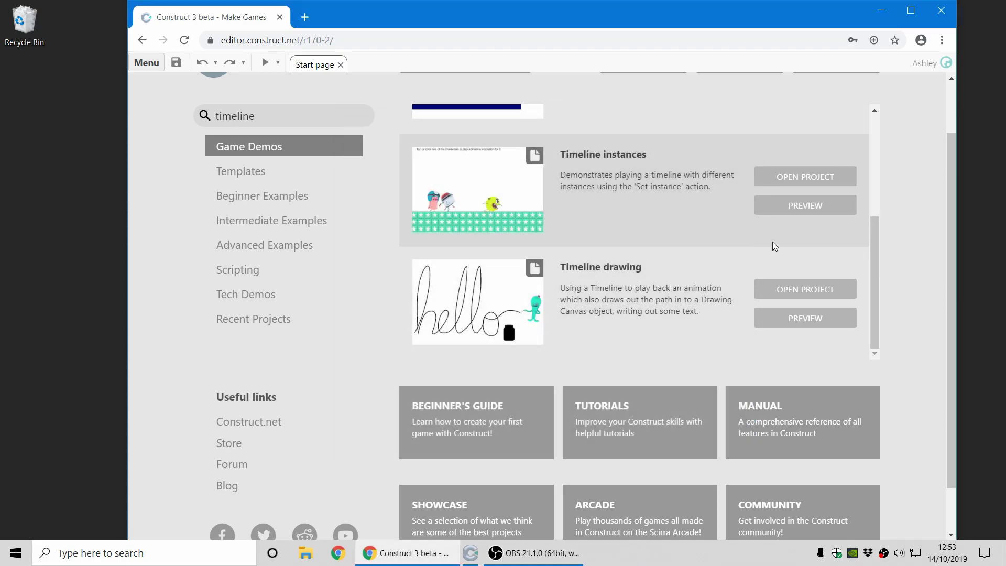
scroll(772, 270, "up", 4)
left_click(302, 196)
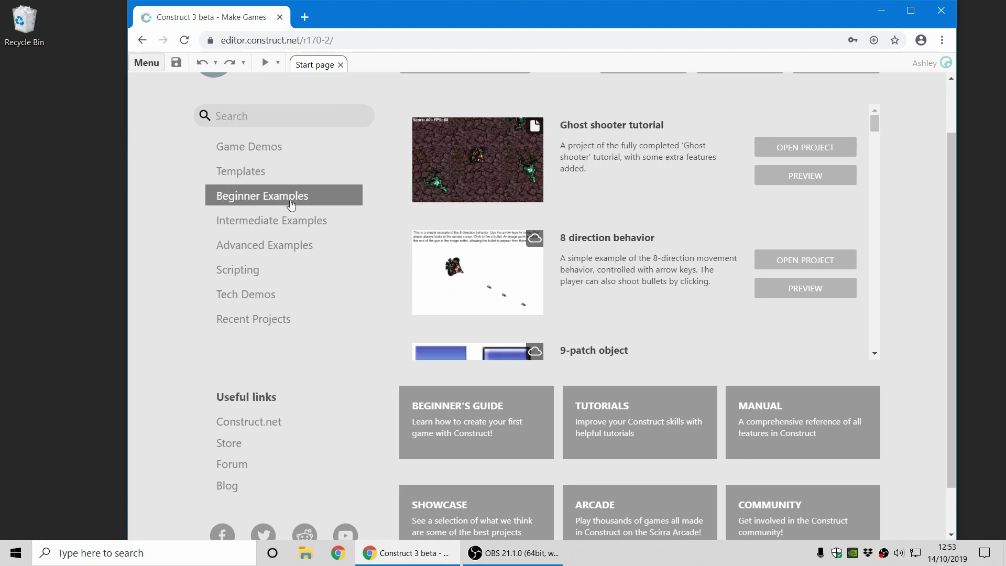
left_click(790, 150)
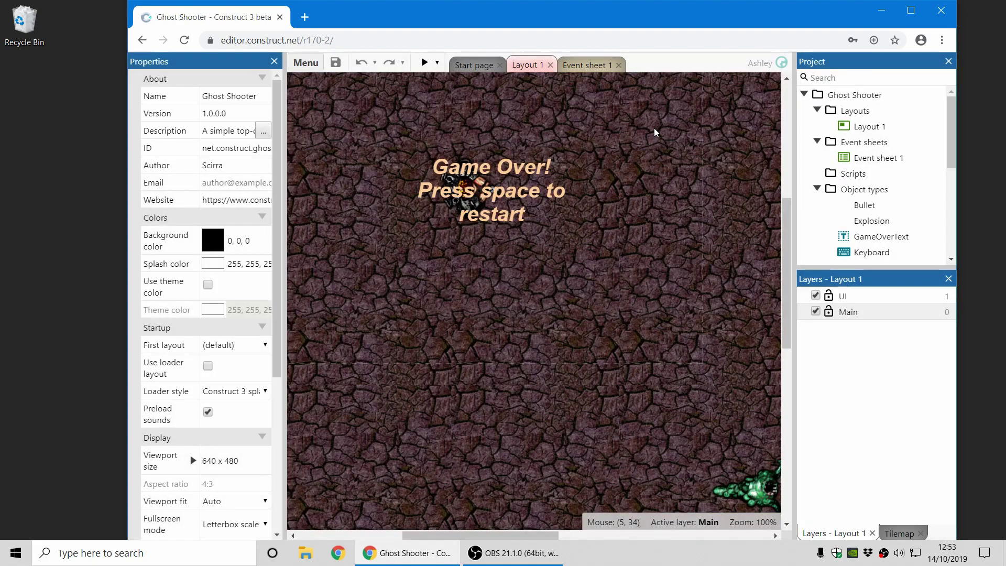
Review the Android (Cordova) export permission options, then cancel without exporting
left_click(308, 63)
mouse_move(330, 91)
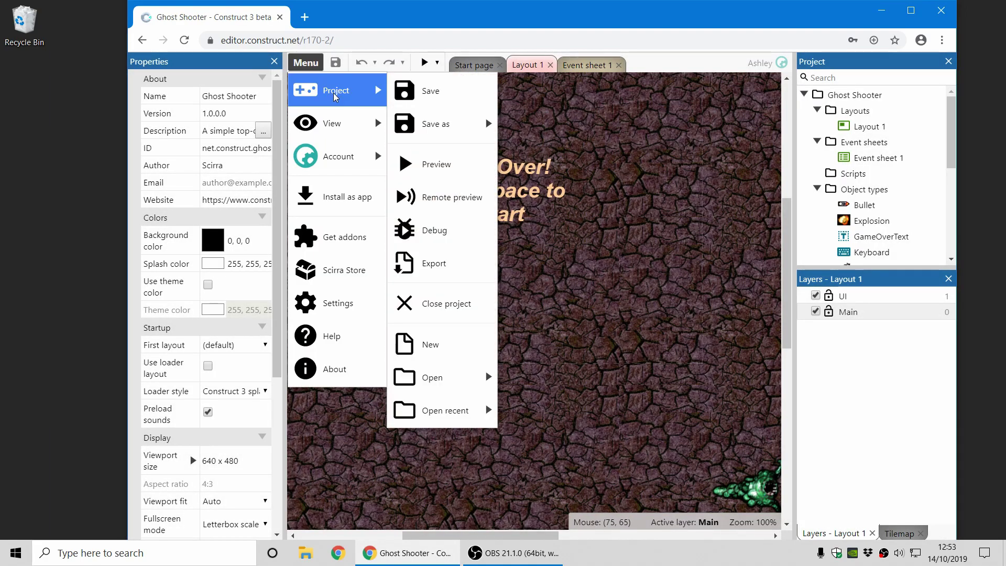
left_click(460, 264)
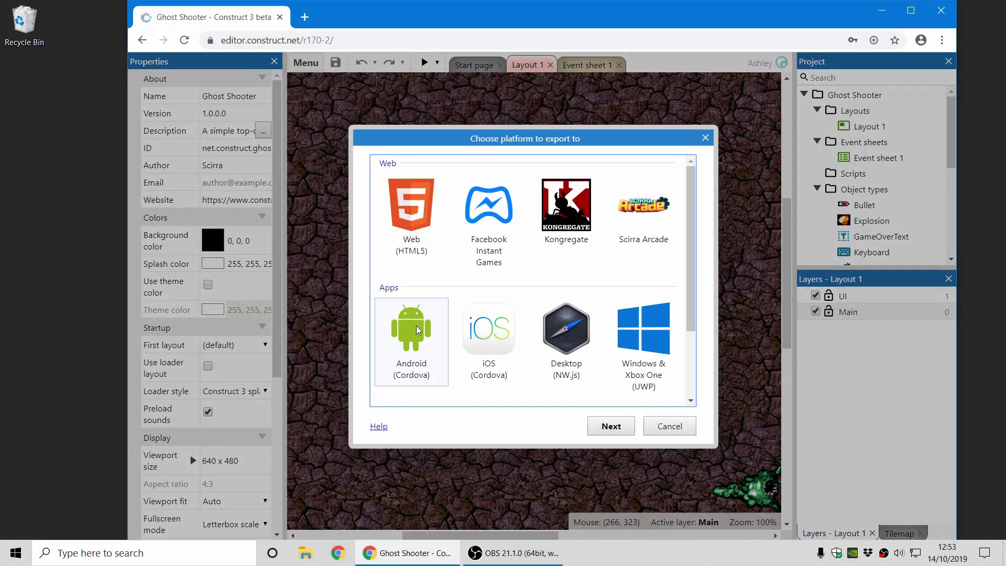
left_click(412, 335)
left_click(611, 426)
left_click(592, 396)
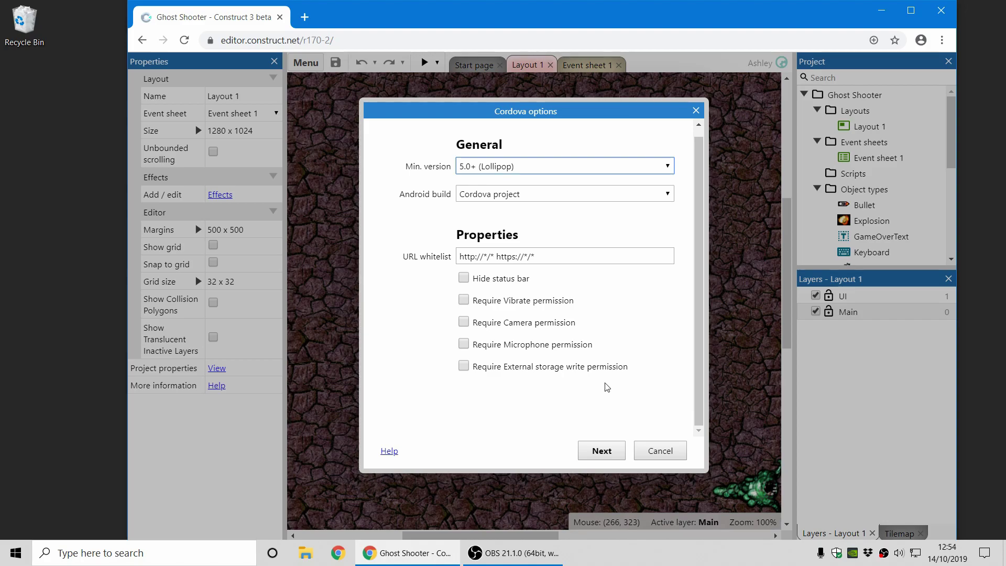
left_click(550, 375)
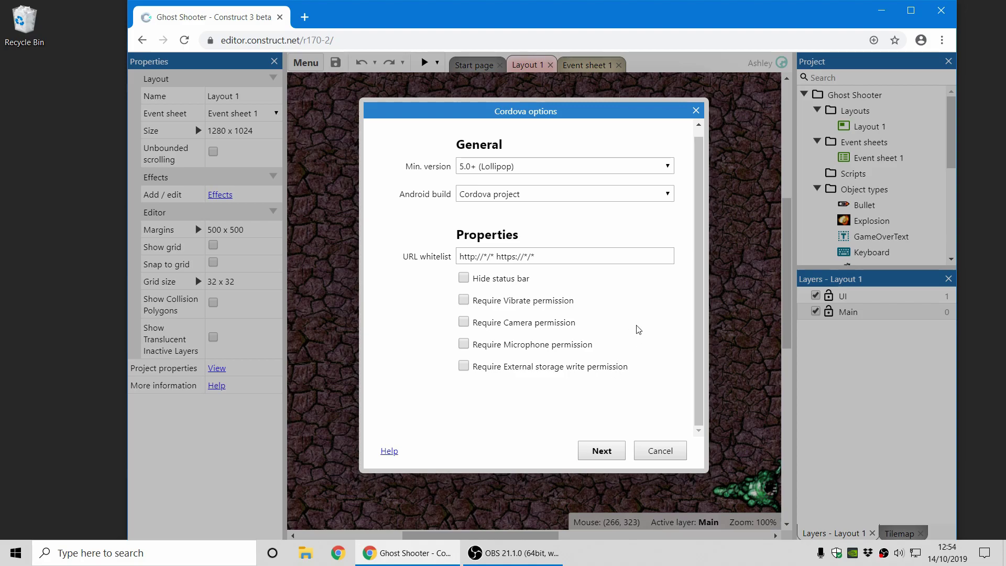
left_click(660, 450)
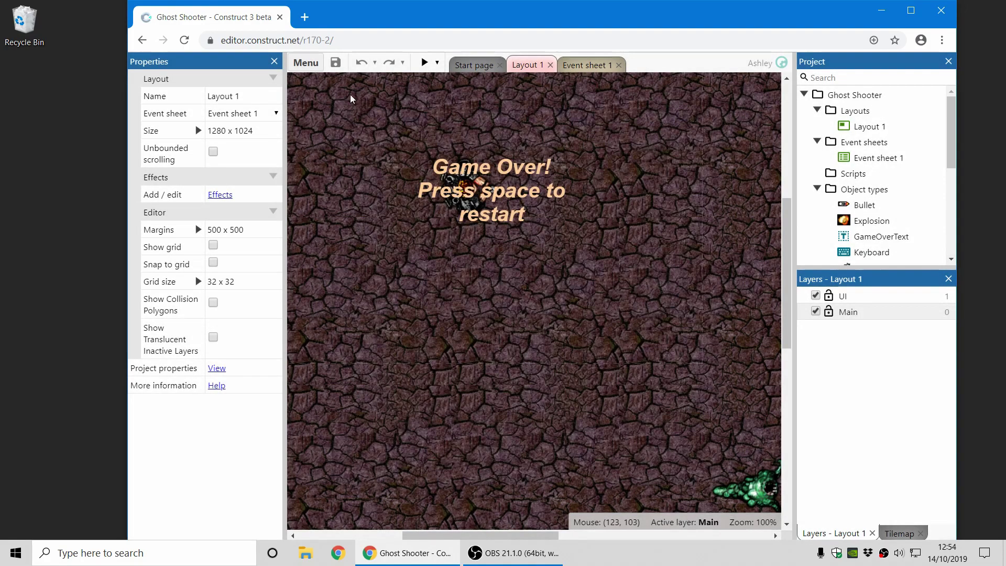
Load construct.net in a new tab and go to the General Discussion forum
left_click(302, 16)
type("construct.net")
key("Return")
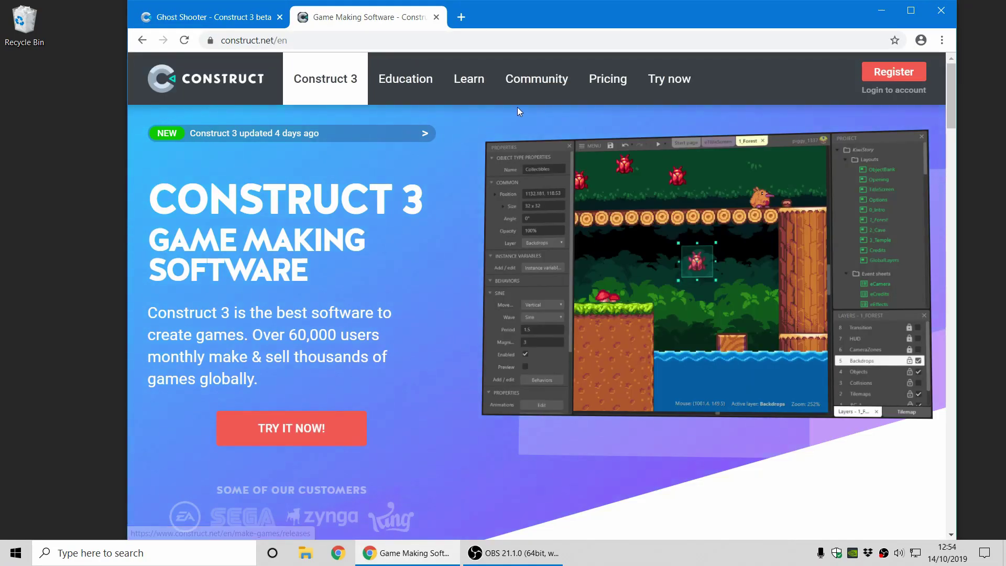
mouse_move(515, 108)
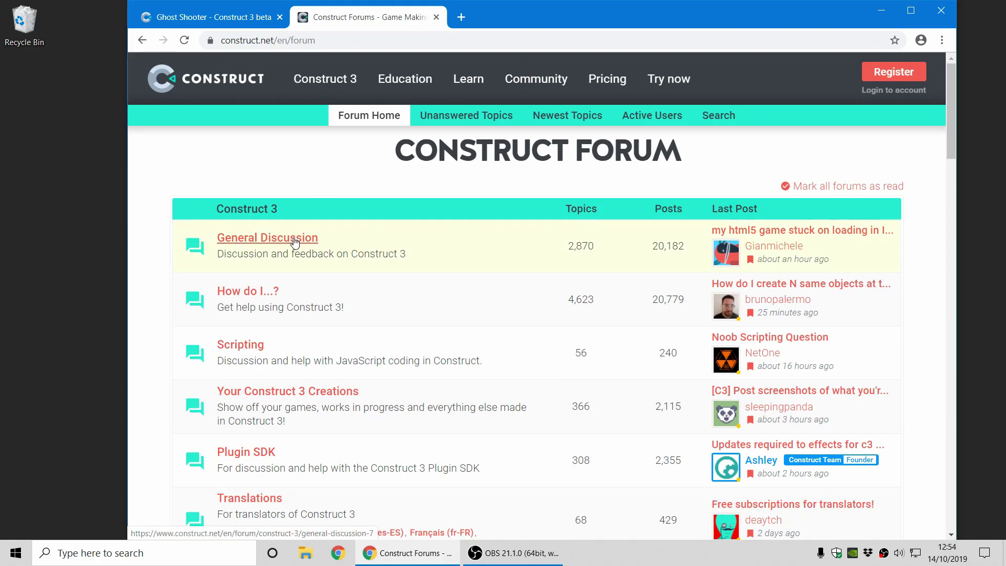
left_click(295, 242)
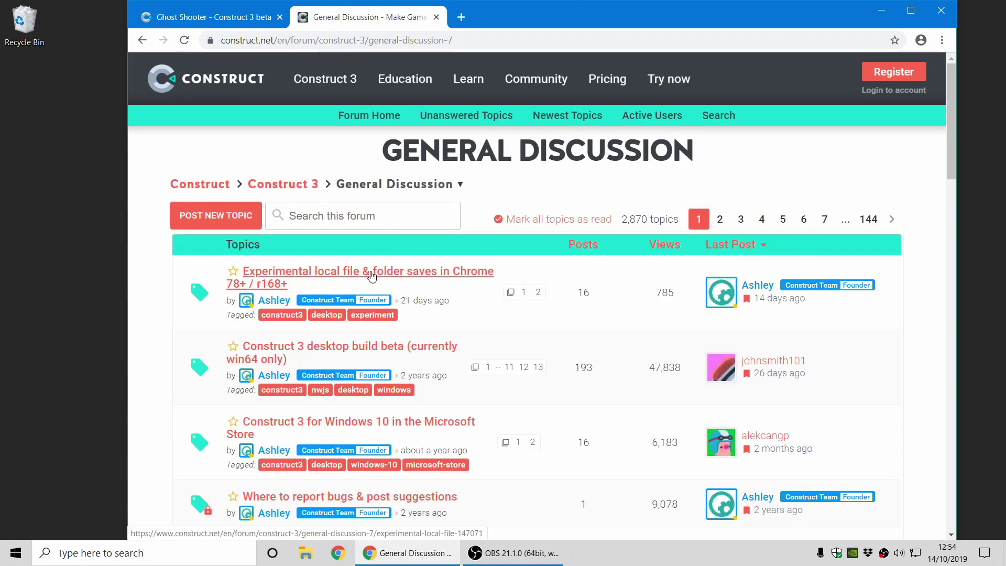
Read the experimental local file saves topic, noting its Chrome 78+ requirement, then return to Ghost Shooter
left_click(390, 275)
scroll(634, 356, "down", 3)
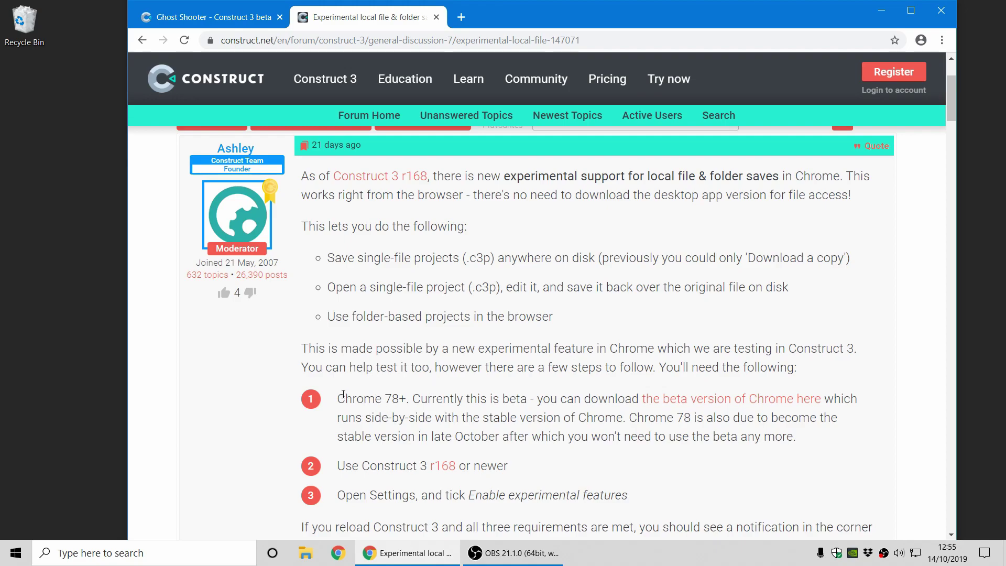
left_click_drag(340, 398, 406, 399)
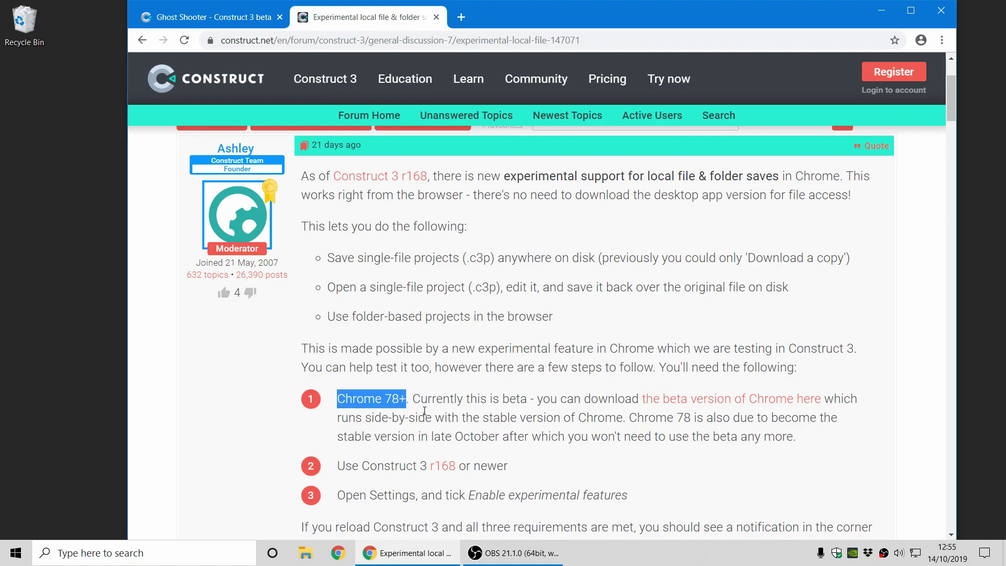
left_click(560, 367)
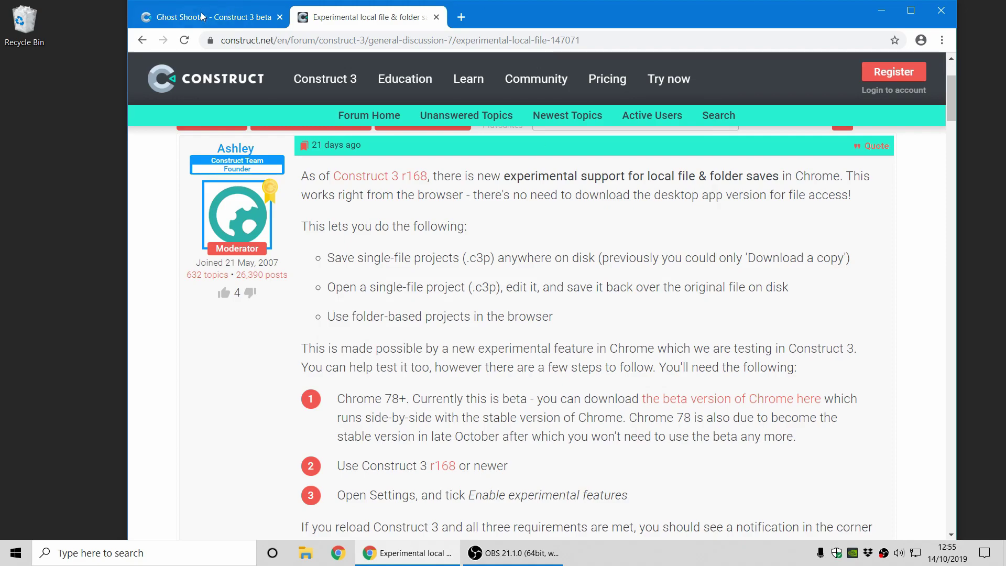
left_click(217, 21)
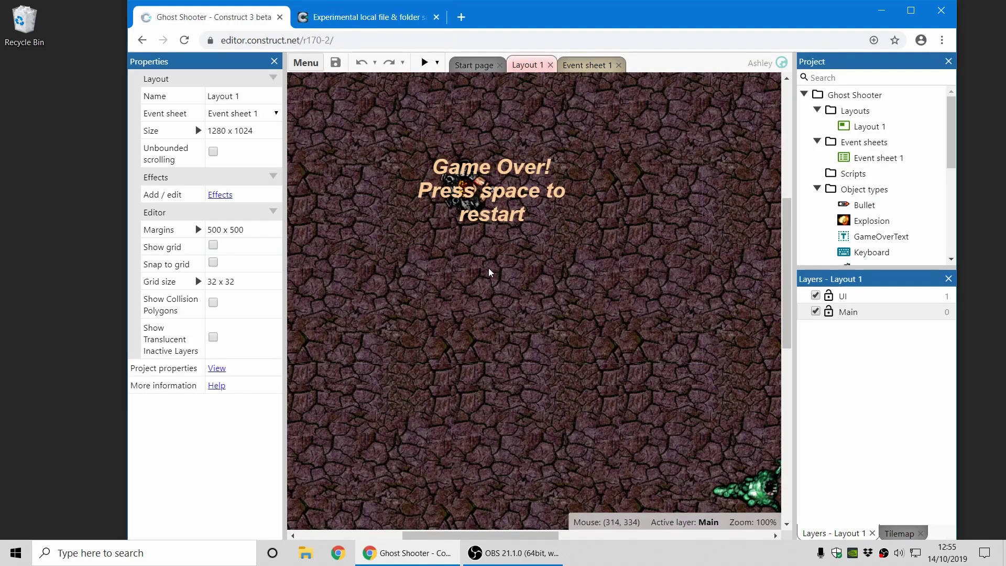
Nudge the Ghost Shooter layout view, then return to the local file saves forum thread
middle_click_drag(489, 274, 518, 309)
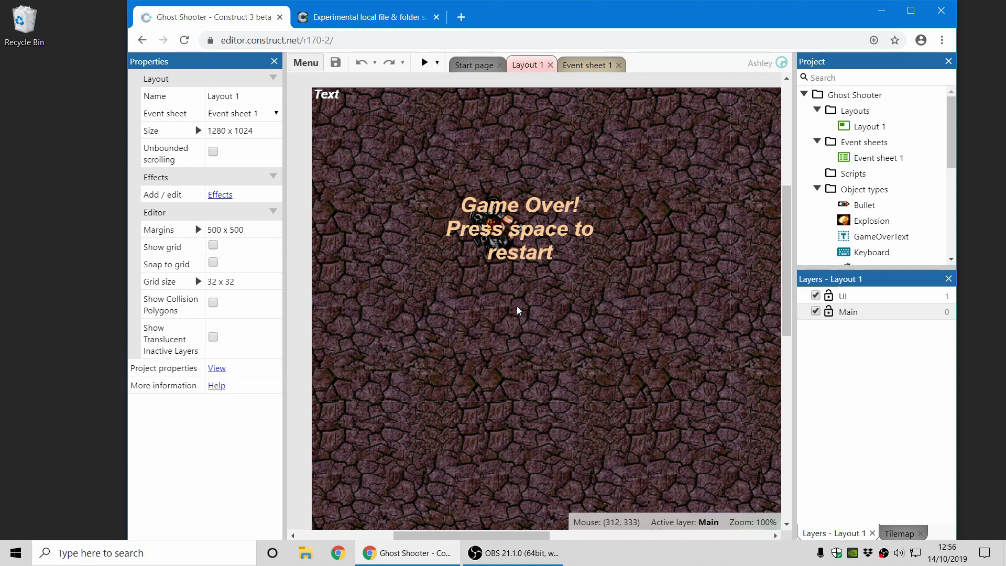
left_click(411, 21)
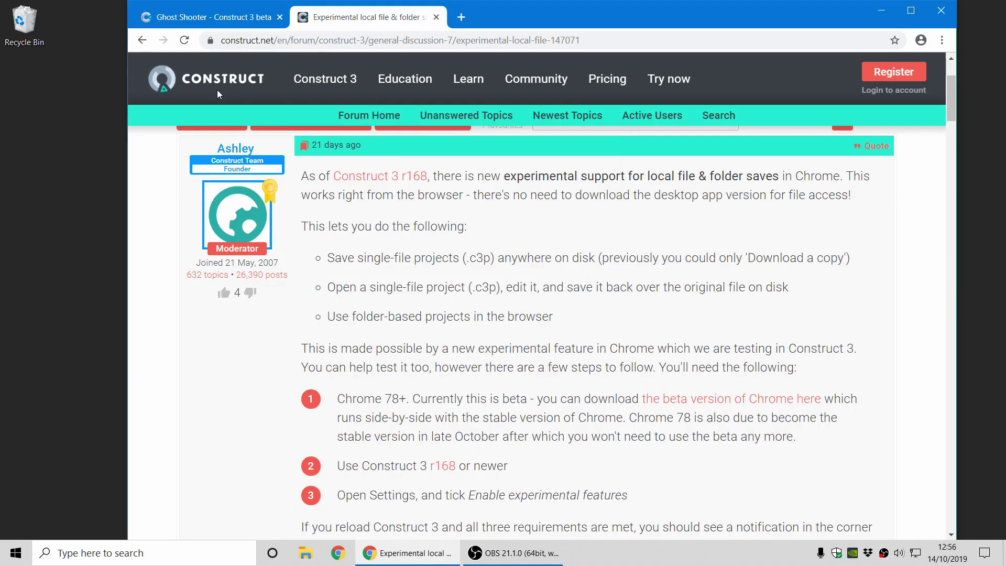
Browse the Construct 3 Latest Updates releases list, then return to the Ghost Shooter editor
mouse_move(304, 79)
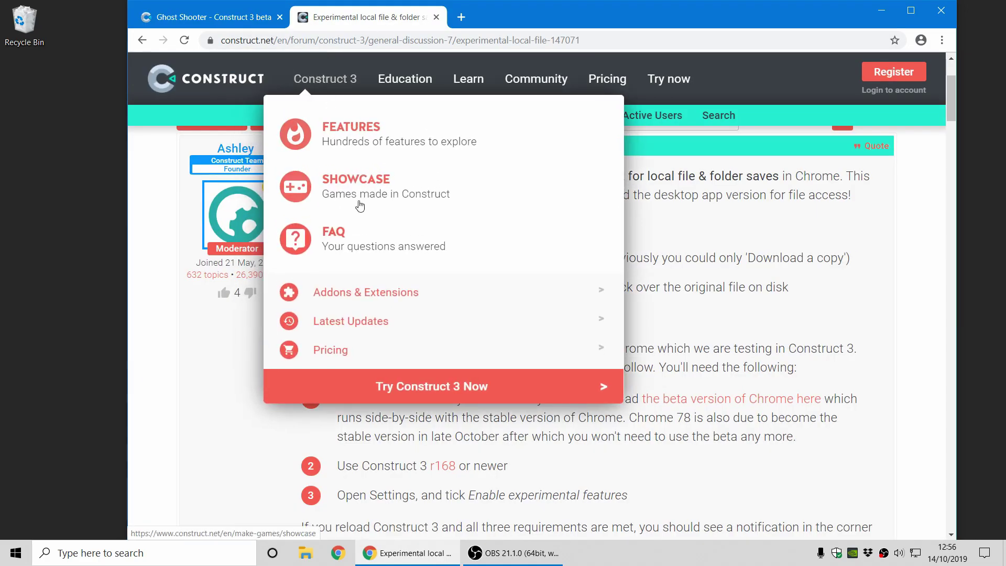
left_click(354, 321)
scroll(196, 312, "down", 10)
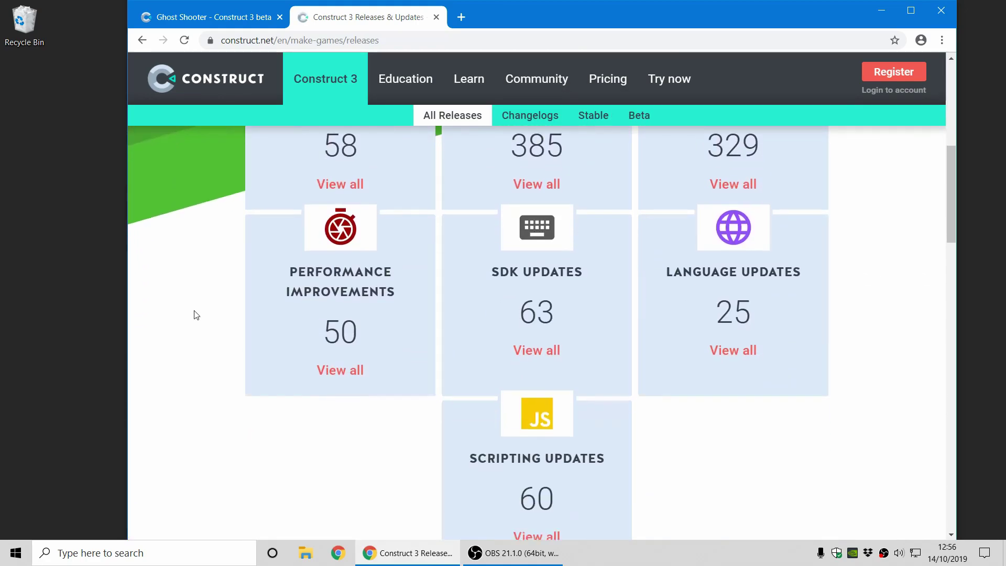
scroll(196, 315, "down", 8)
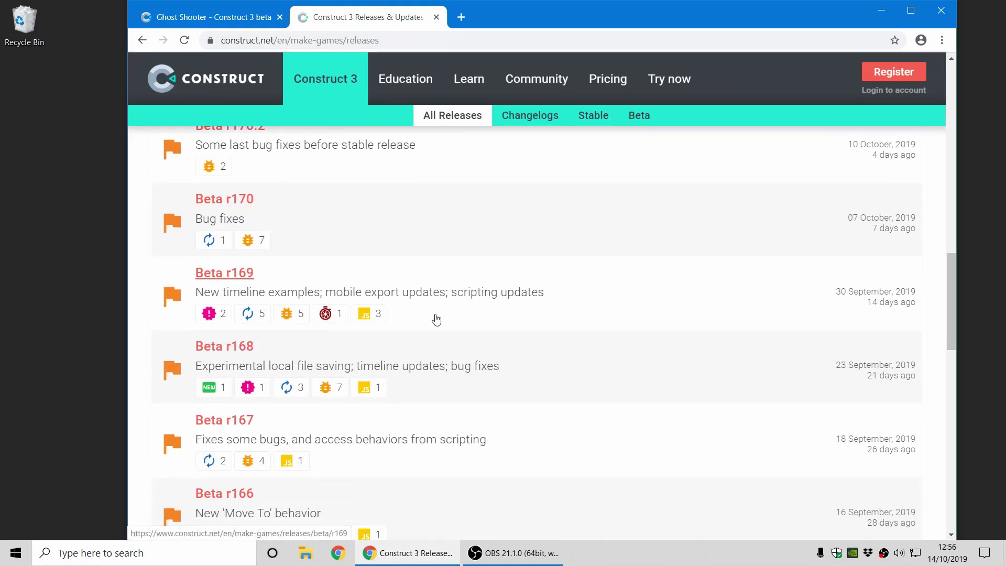
scroll(534, 330, "up", 10)
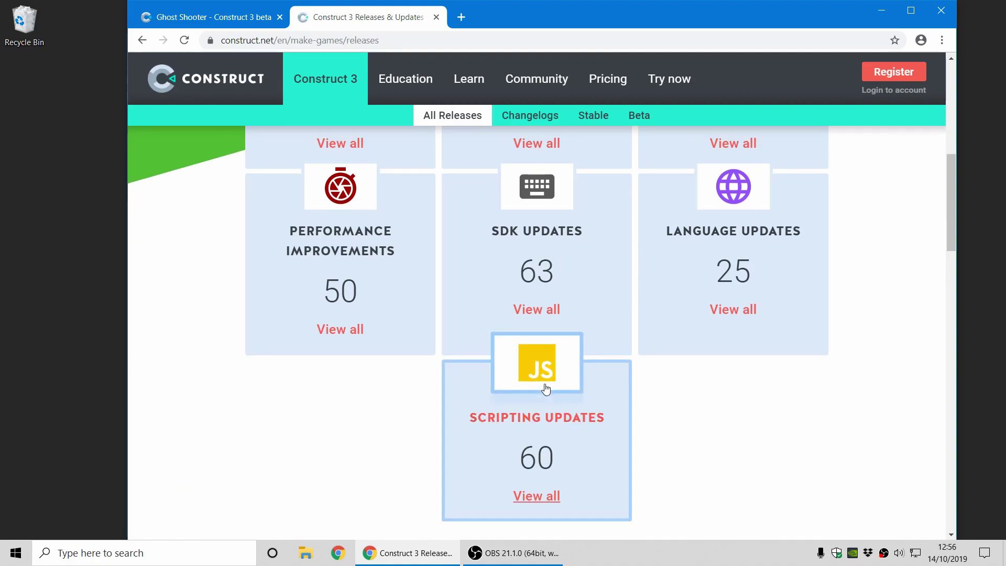
left_click(198, 17)
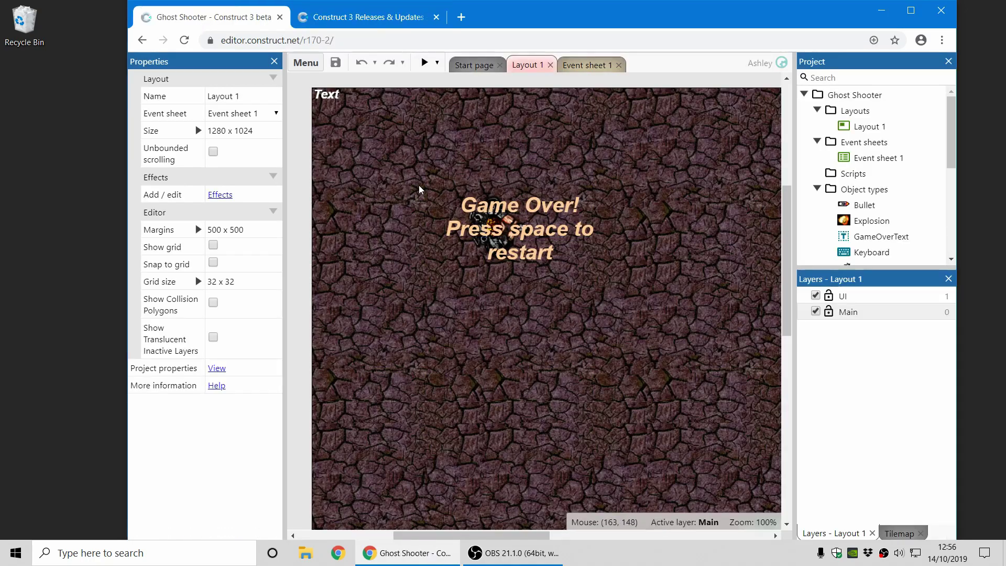